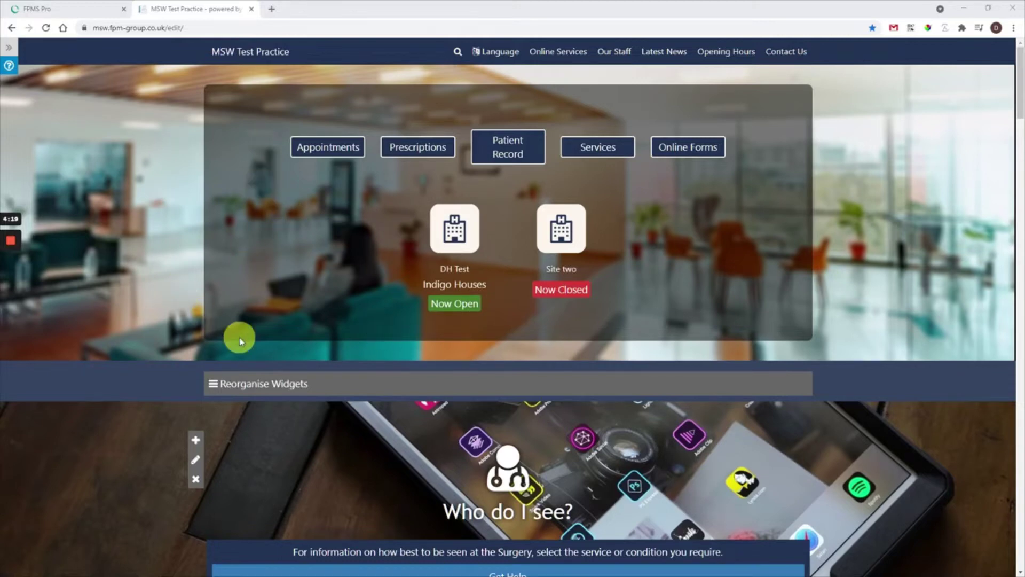
- Switch to FPMS Pro and open the Form Builder's list of forms
click(73, 8)
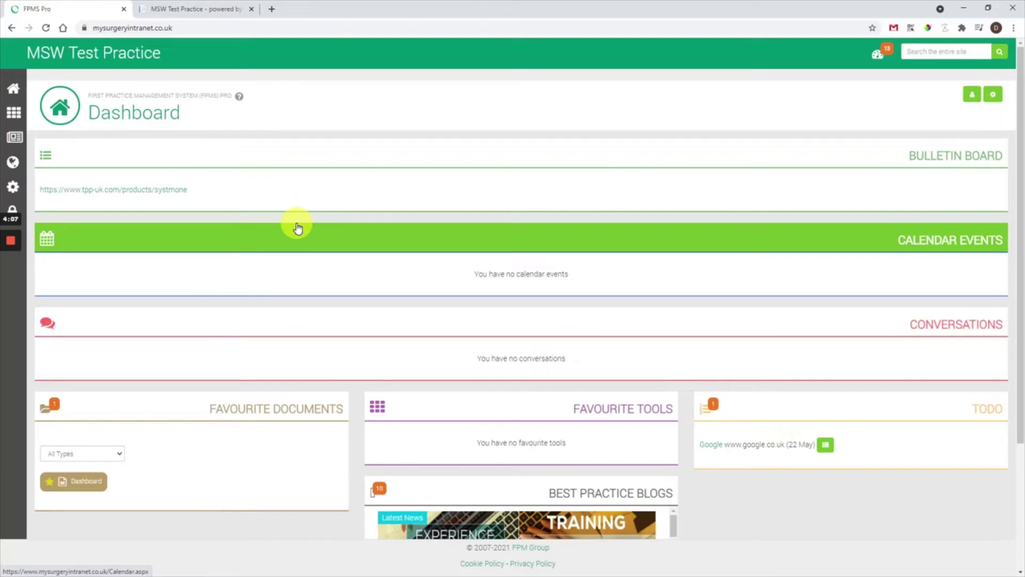
click(11, 163)
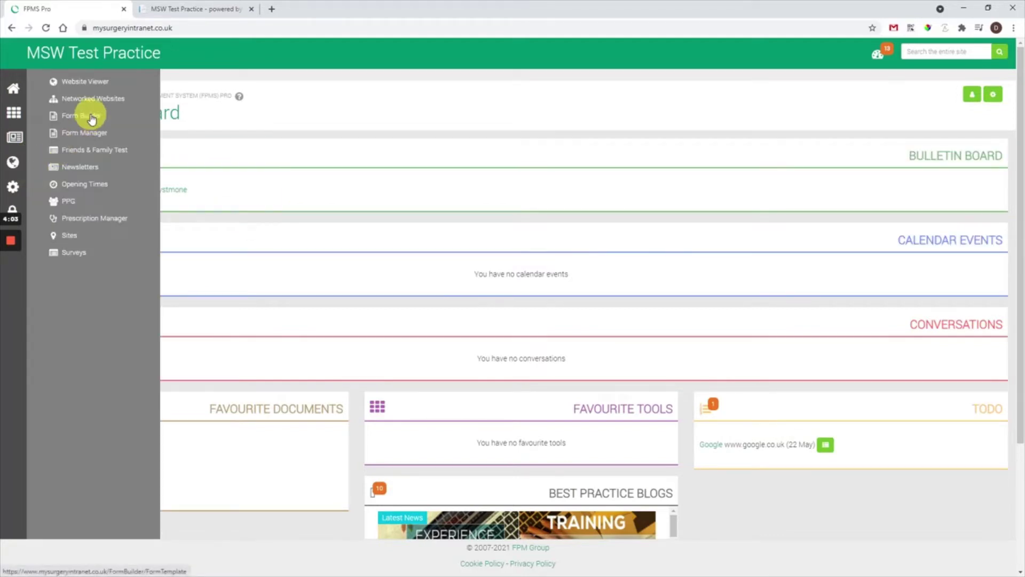
click(91, 117)
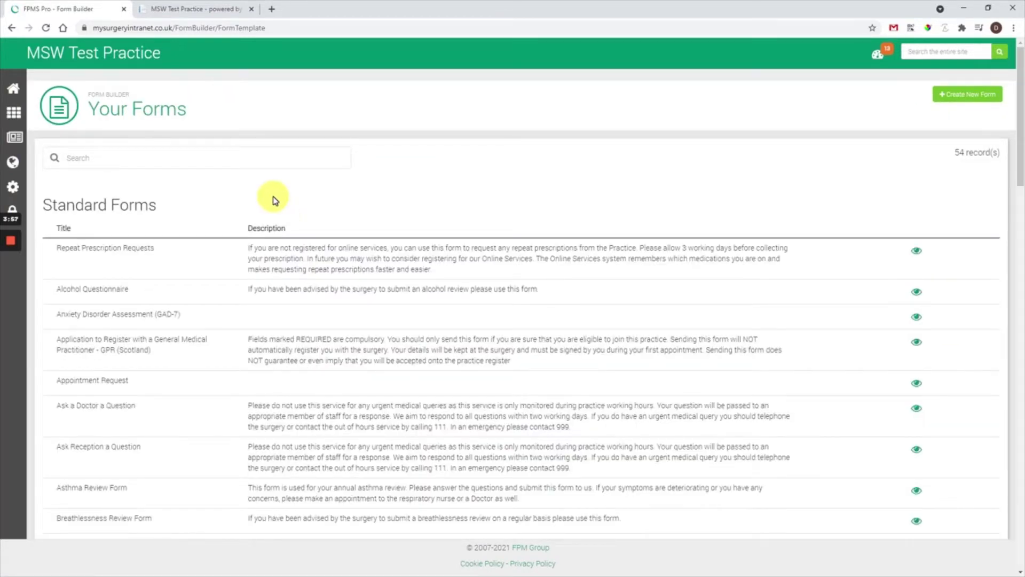
- Make a copy of the Asthma Review Form from the Standard Forms list
drag(184, 211, 46, 208)
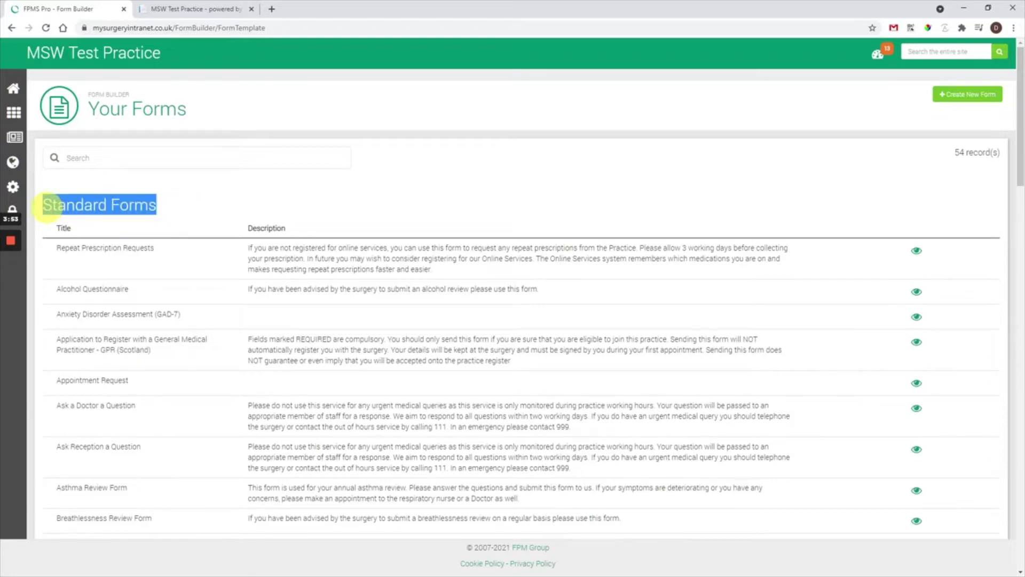
scroll(208, 363, down, 20)
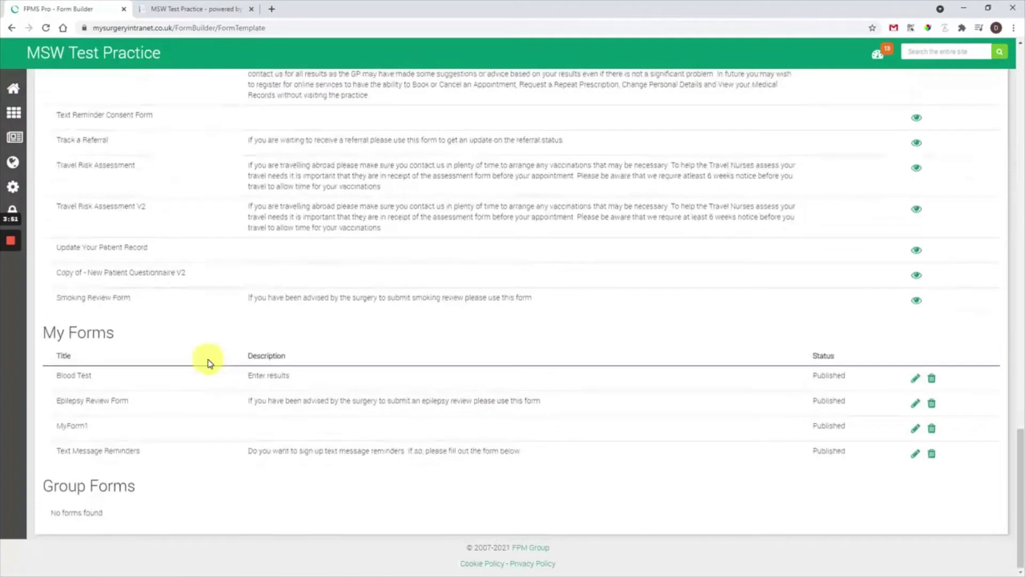
drag(126, 331, 43, 335)
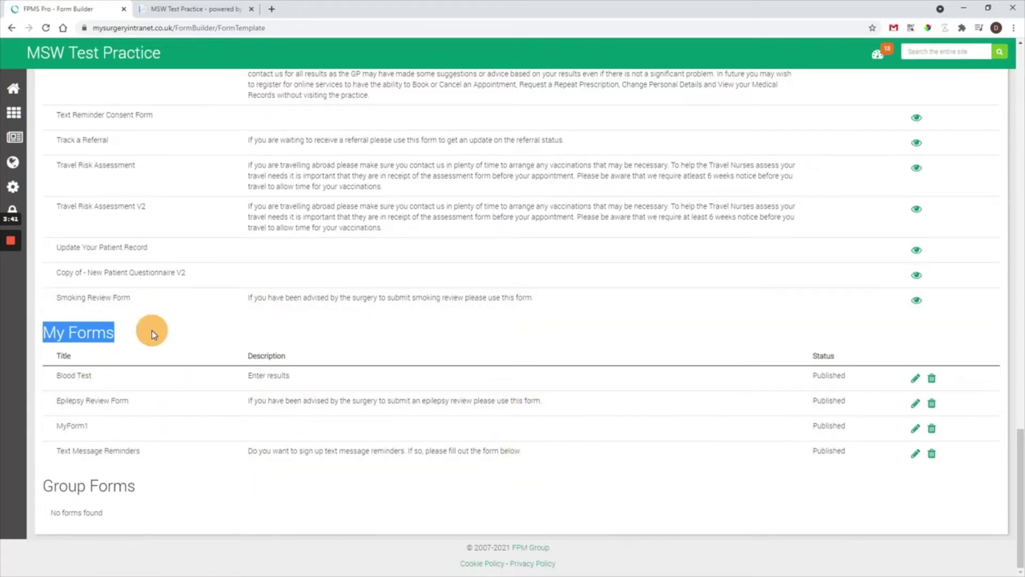
scroll(152, 330, up, 20)
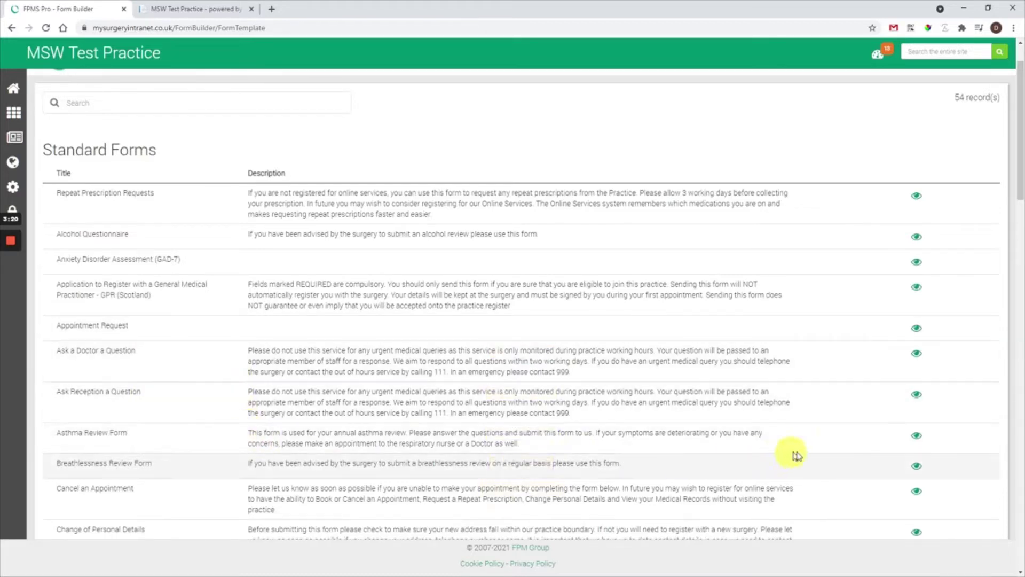
click(919, 437)
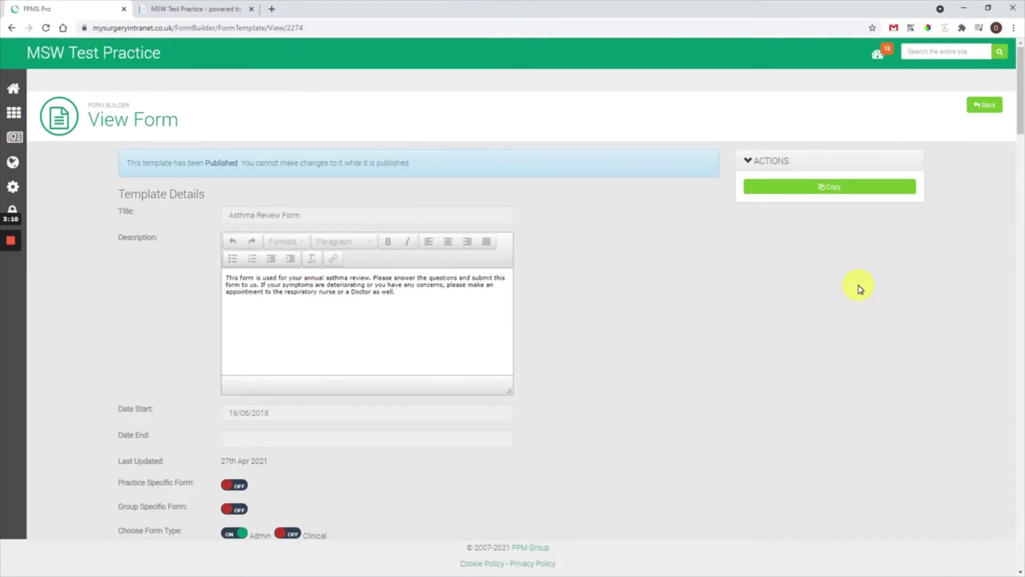
click(827, 193)
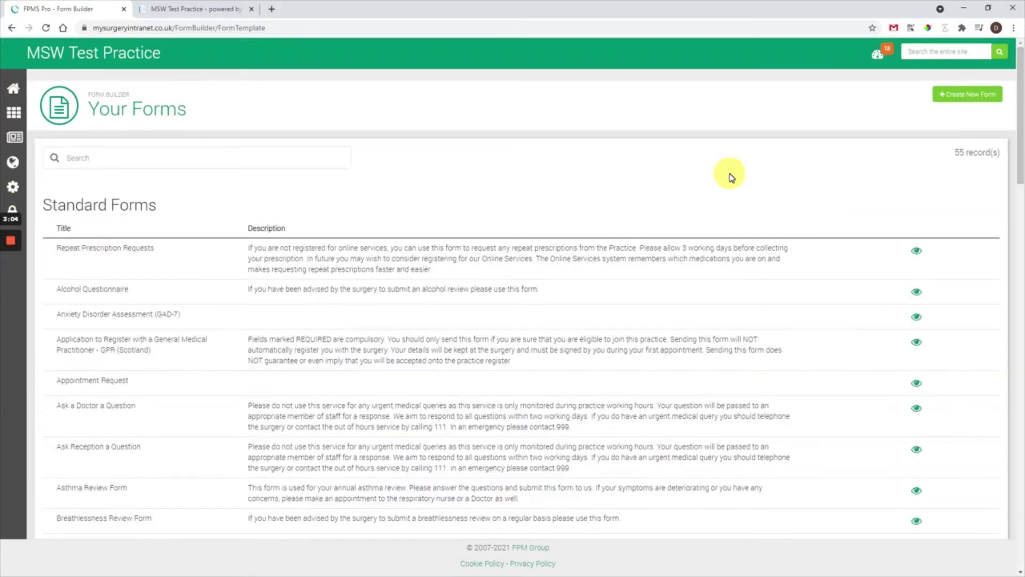
- Open the copied Asthma Review Form under My Forms for editing
scroll(527, 402, down, 20)
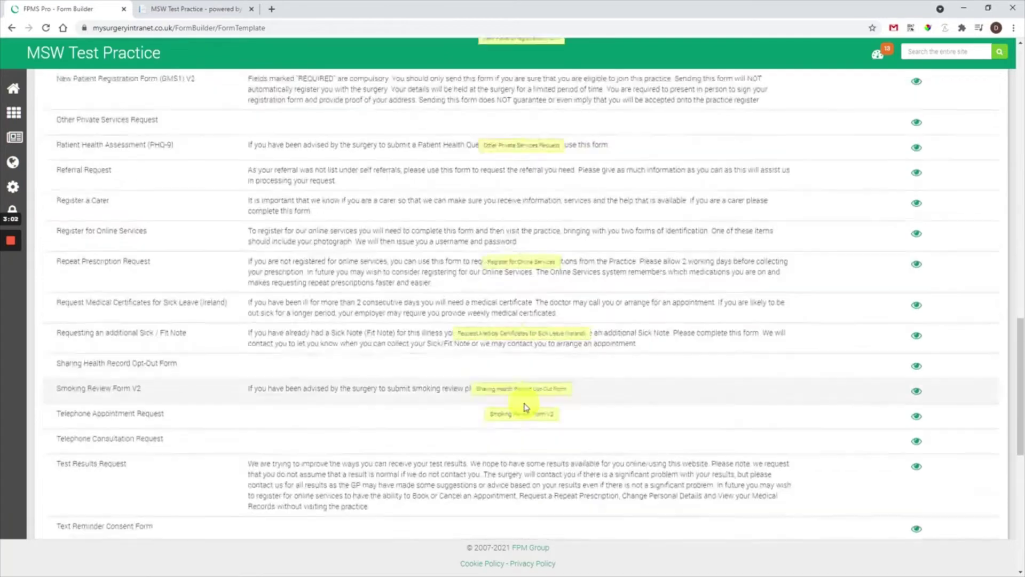
drag(142, 302, 43, 294)
drag(163, 446, 49, 452)
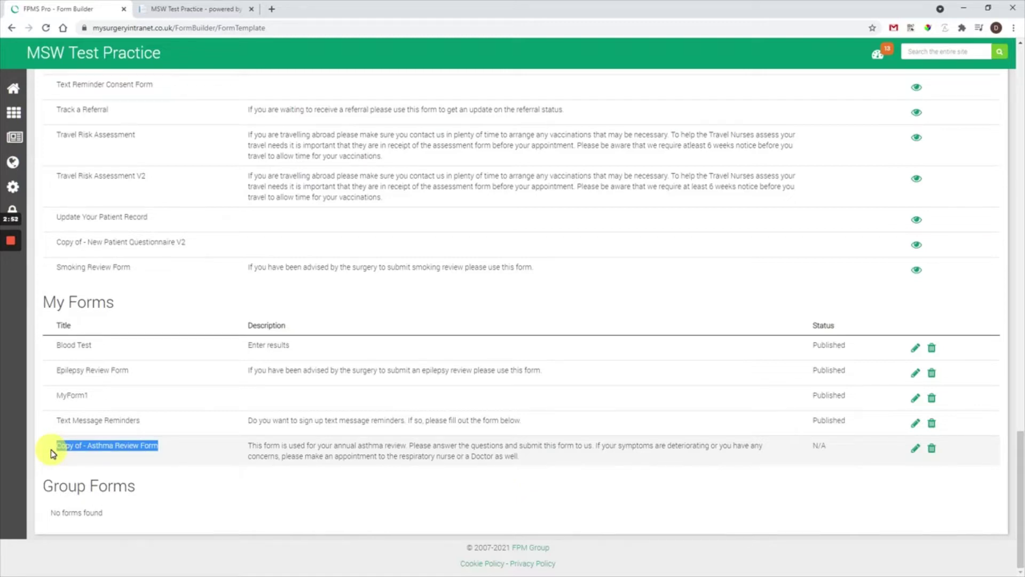
drag(51, 450, 545, 466)
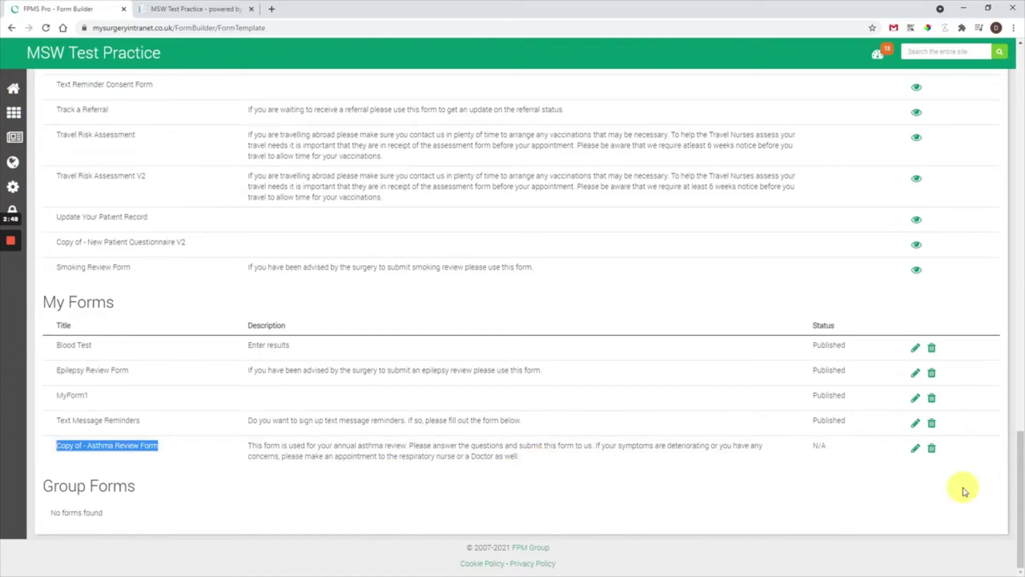
click(915, 450)
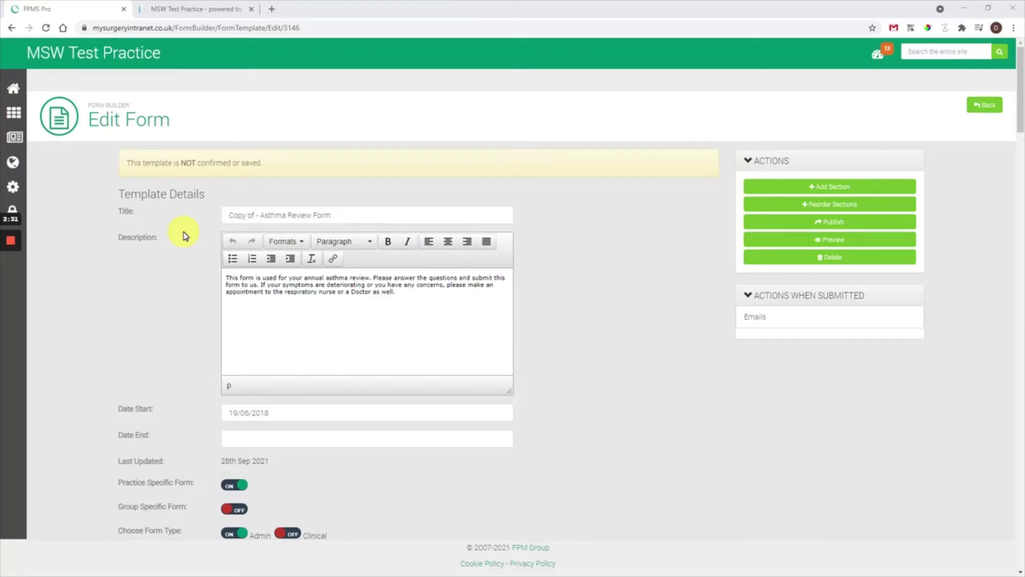
- Remove the "Copy of -" prefix so the form's title reads "Asthma Review Form"
drag(259, 214, 212, 215)
key(BackSpace)
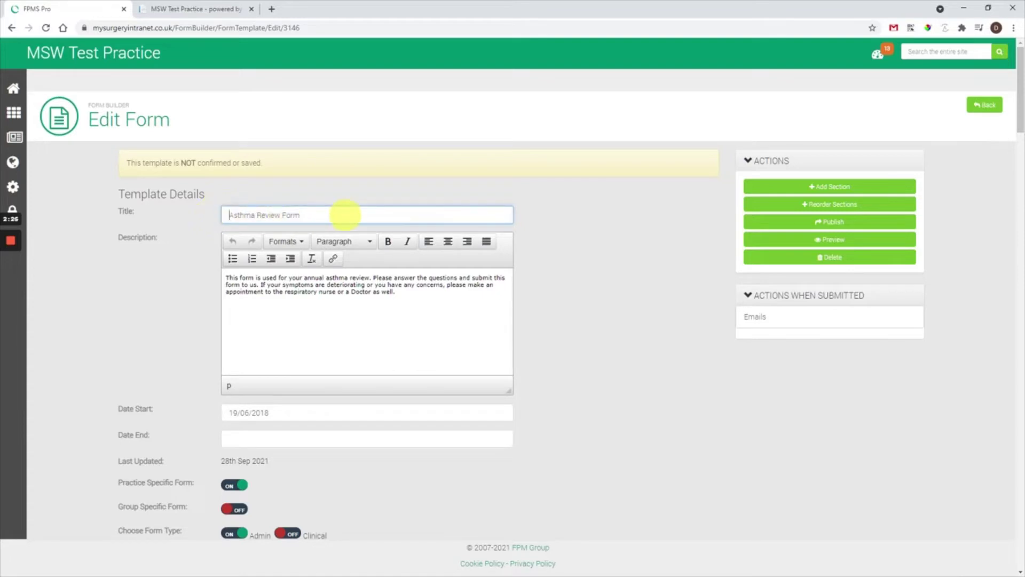
triple_click(344, 214)
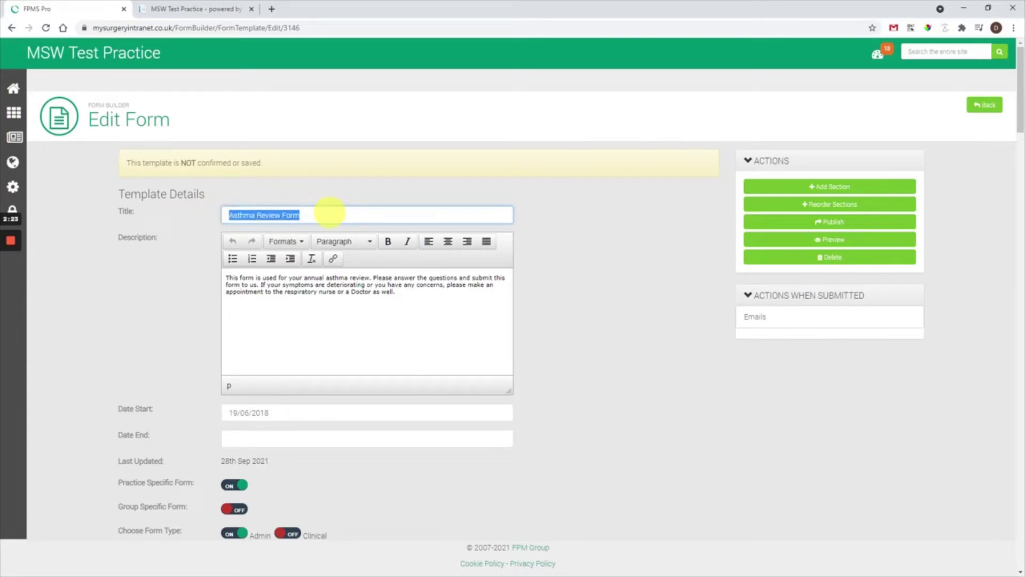
- Make the words "Please answer the questions" bold in the form's description
click(411, 300)
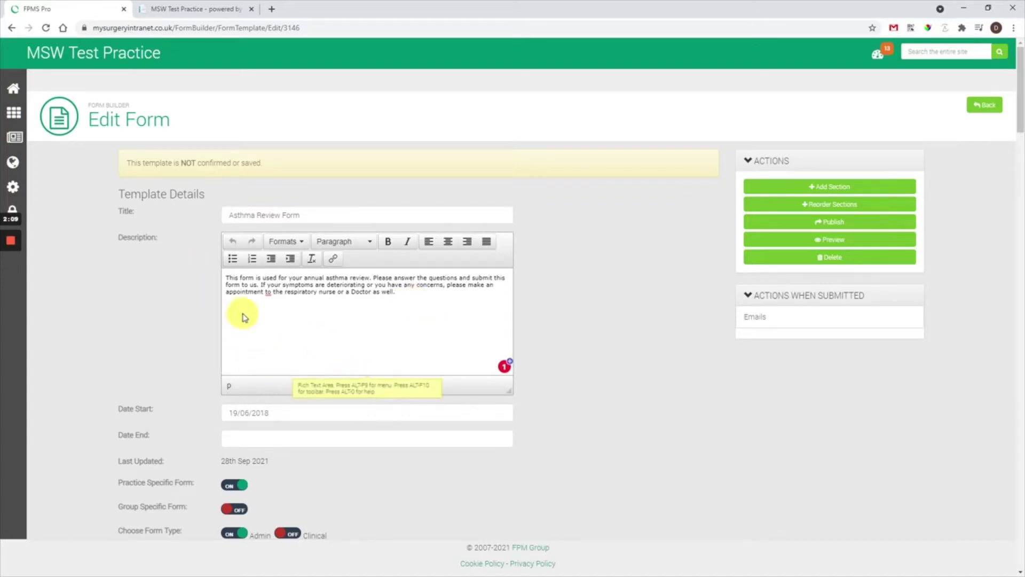
click(389, 243)
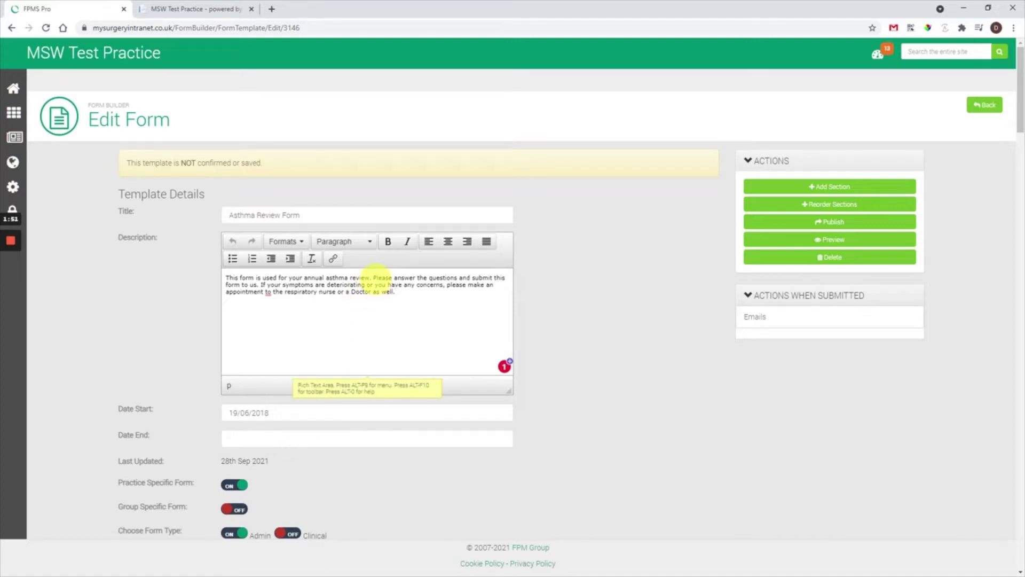
drag(371, 277, 458, 277)
click(389, 242)
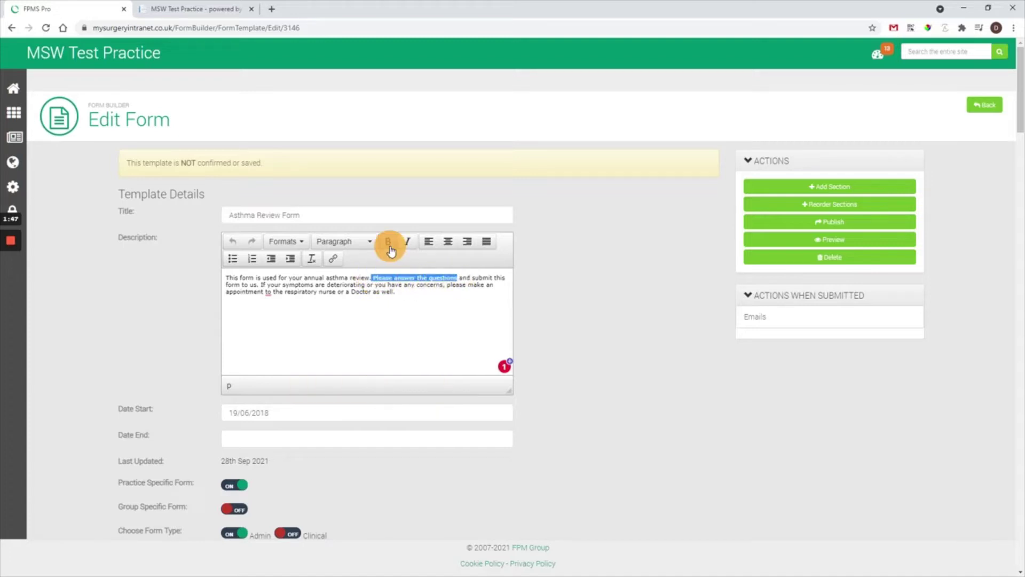
click(407, 298)
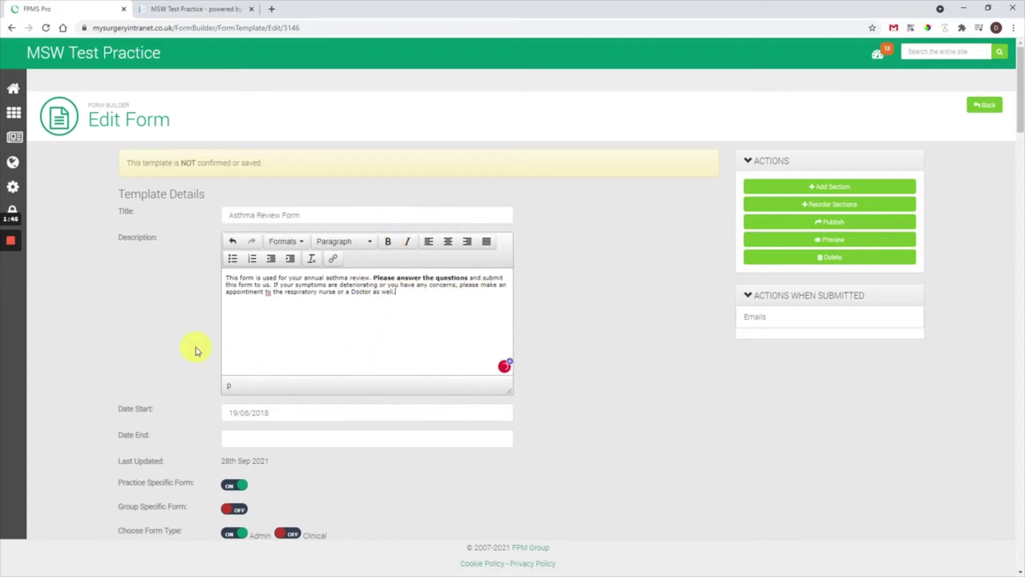
- Open the title and description of the Your Details section for editing and save the section
scroll(44, 234, down, 7)
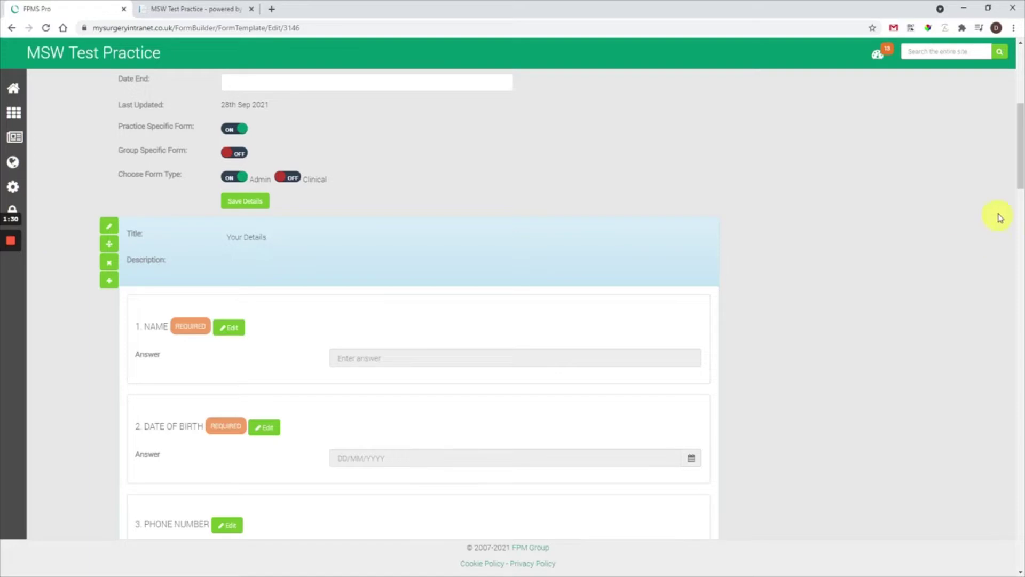
drag(1019, 171, 1021, 196)
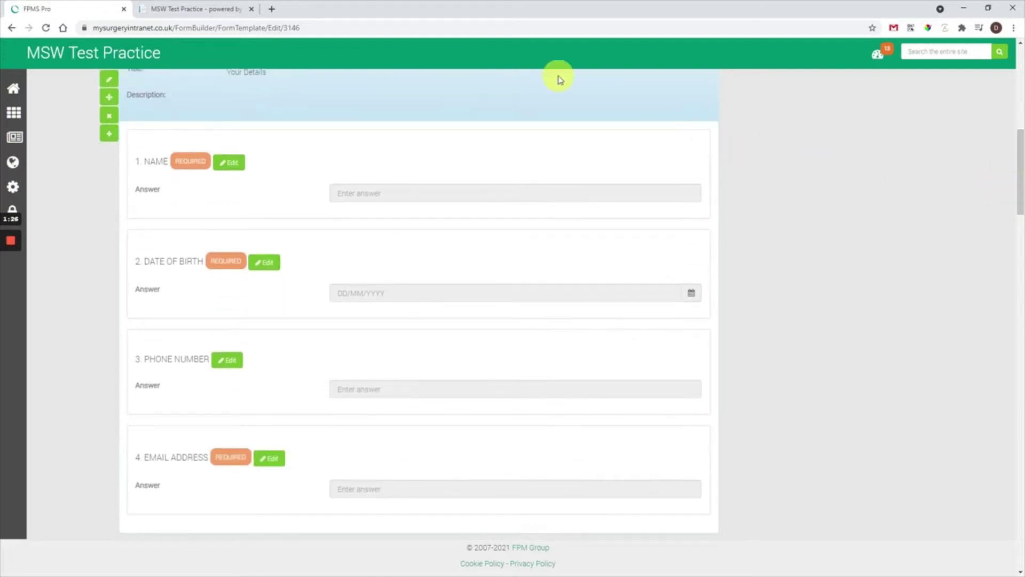
scroll(1015, 224, up, 1)
drag(268, 114, 225, 121)
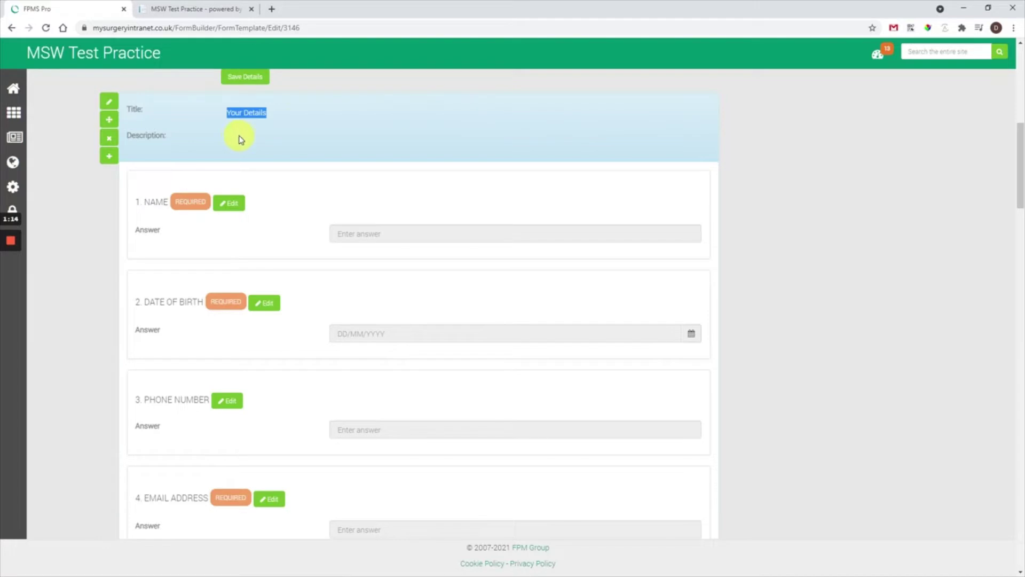
click(110, 108)
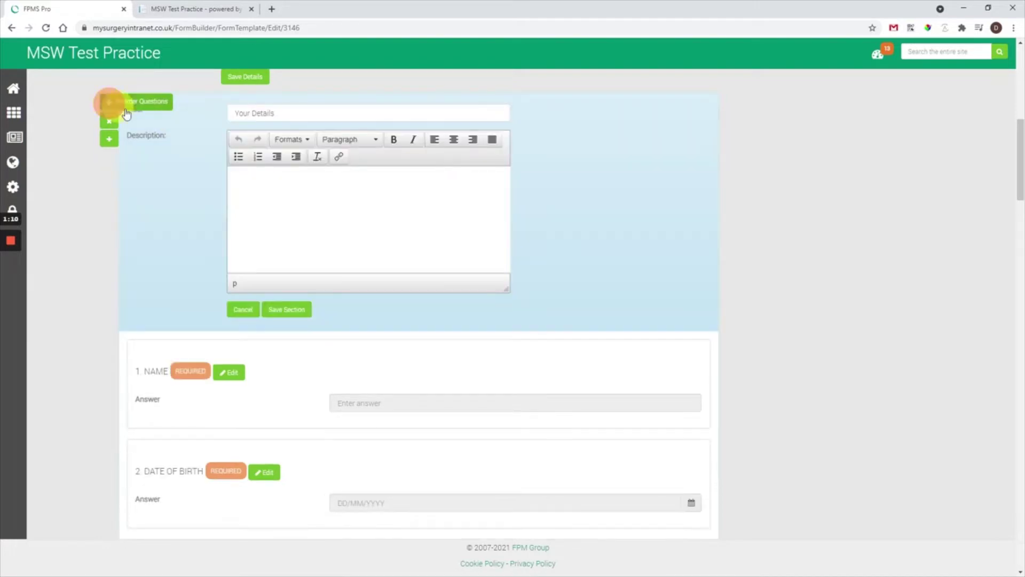
drag(304, 112, 214, 116)
click(266, 204)
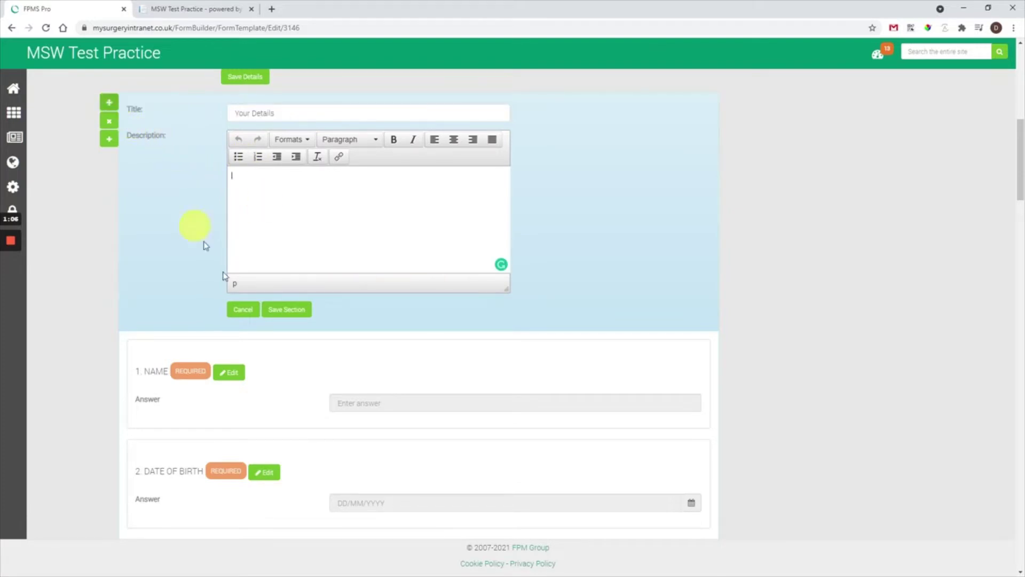
click(286, 309)
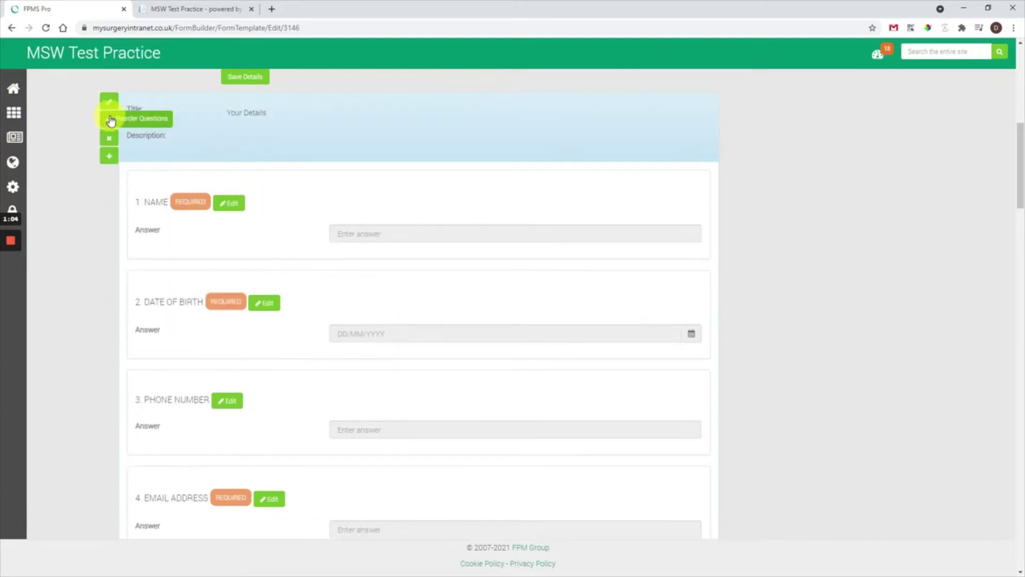
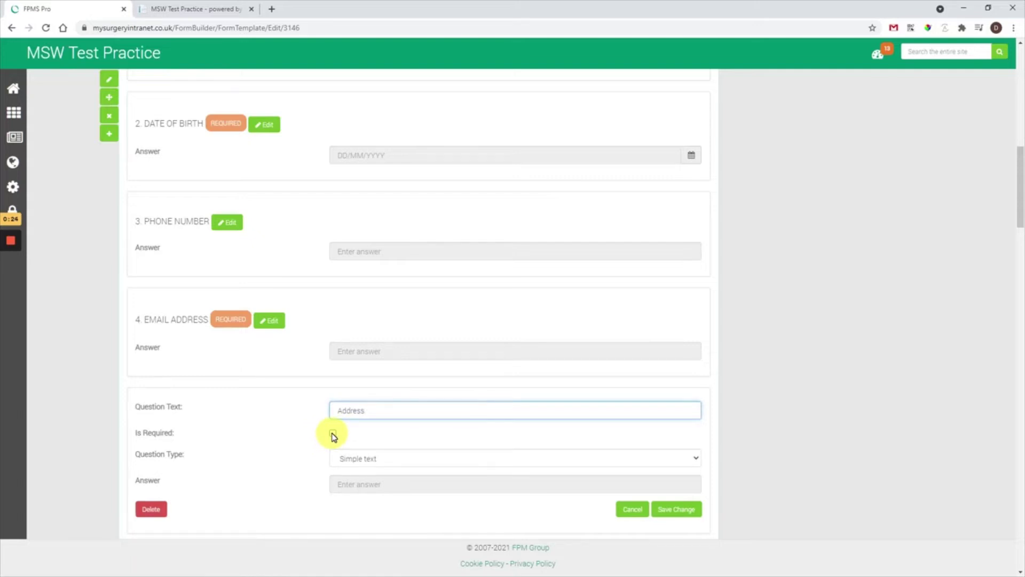
- Make the new Address question required, keep its question type as Simple text, and save it
click(332, 434)
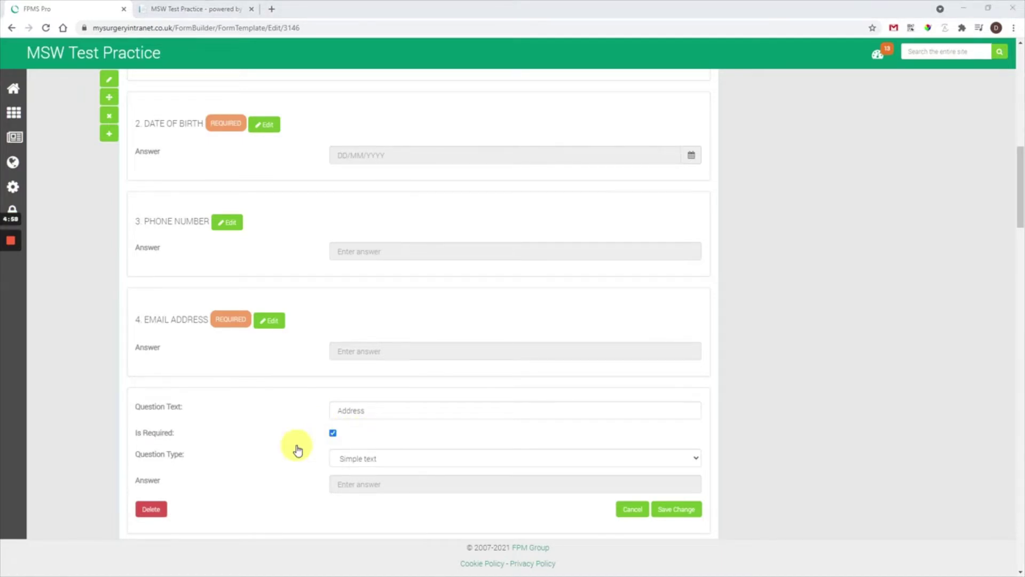
click(402, 457)
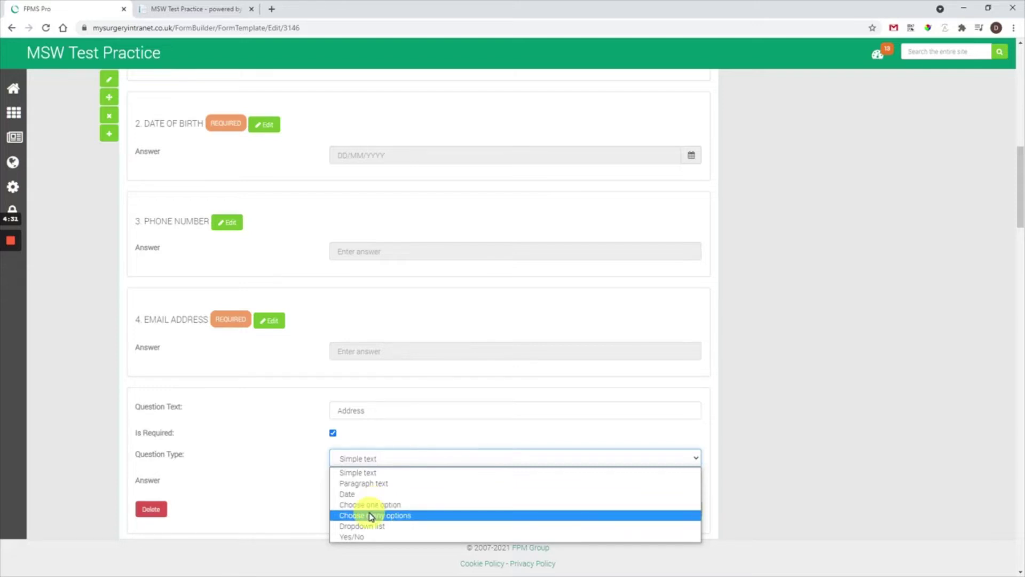
click(316, 474)
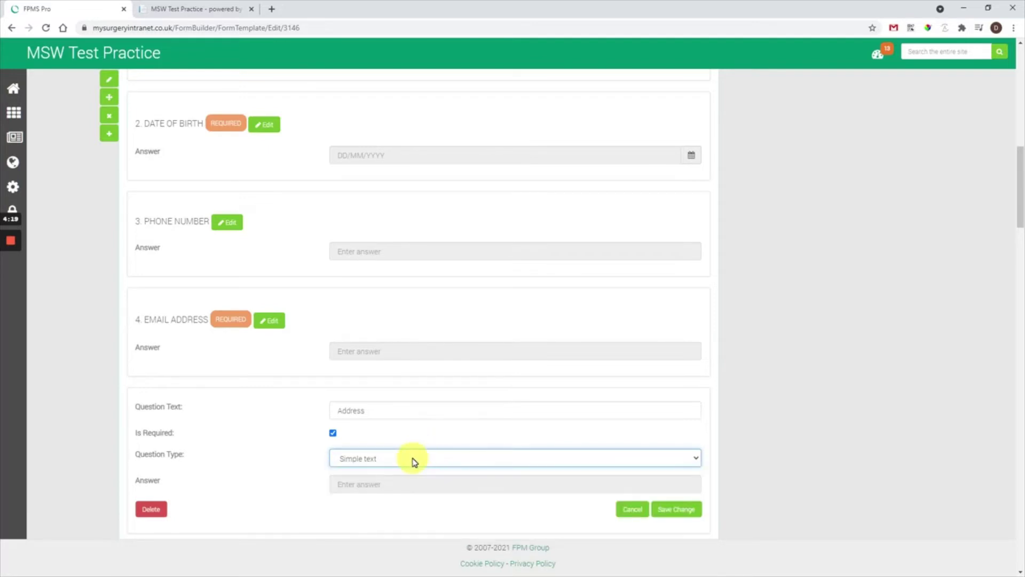
click(412, 460)
click(385, 472)
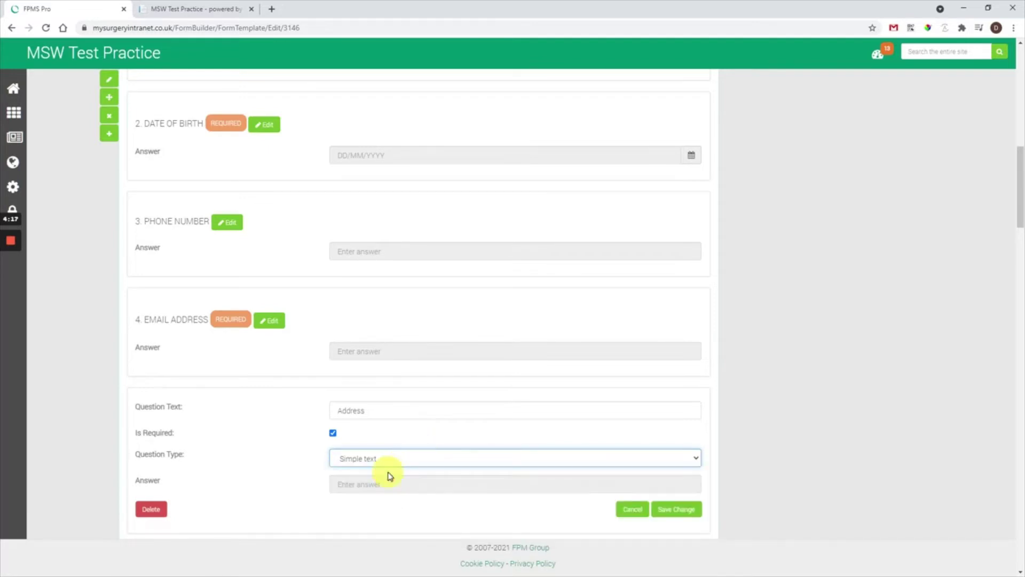
click(684, 520)
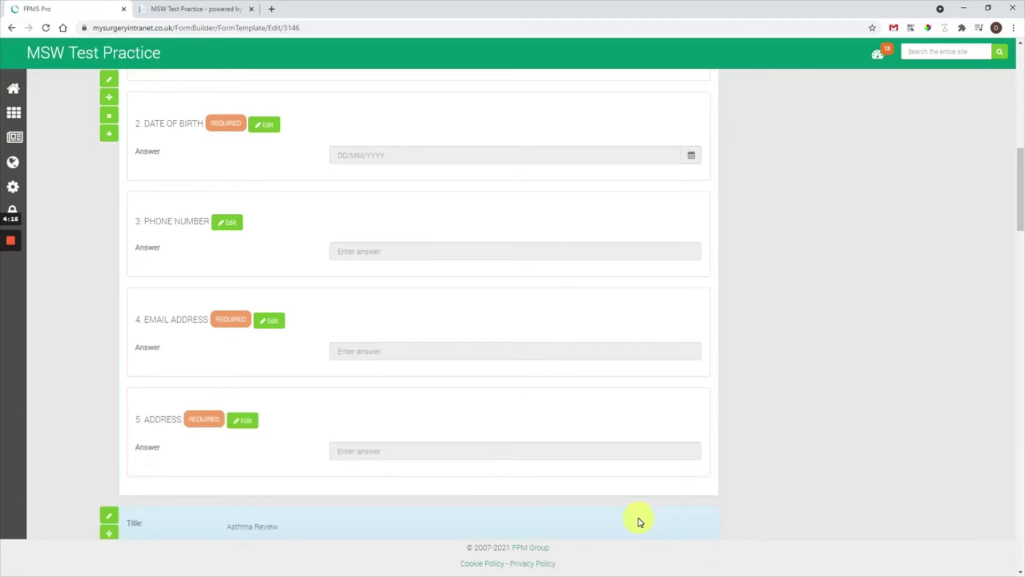
- Review the order of the questions in the Your Details section, from Name to Address
scroll(163, 336, up, 3)
scroll(161, 334, down, 3)
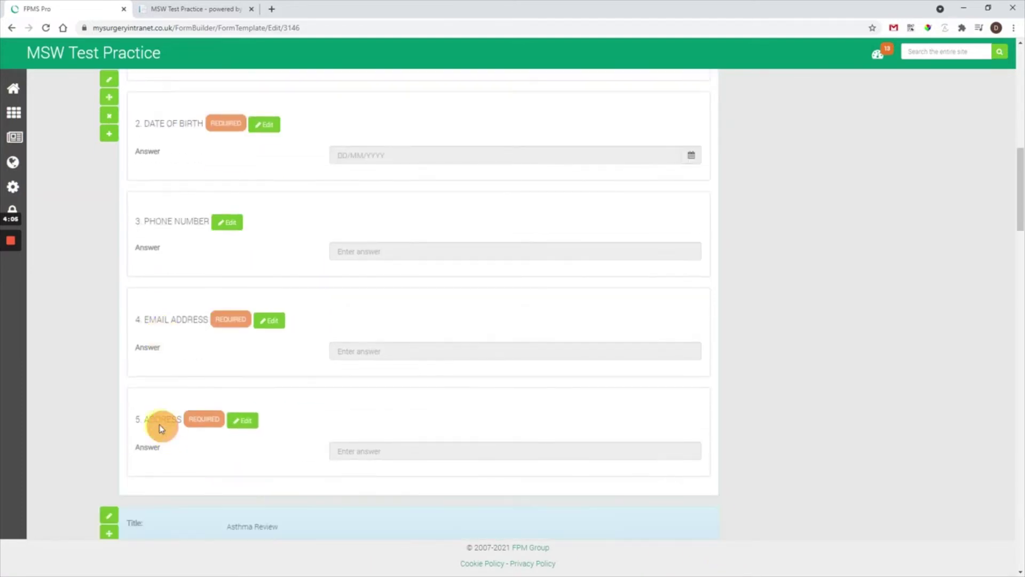
click(146, 418)
scroll(163, 390, up, 6)
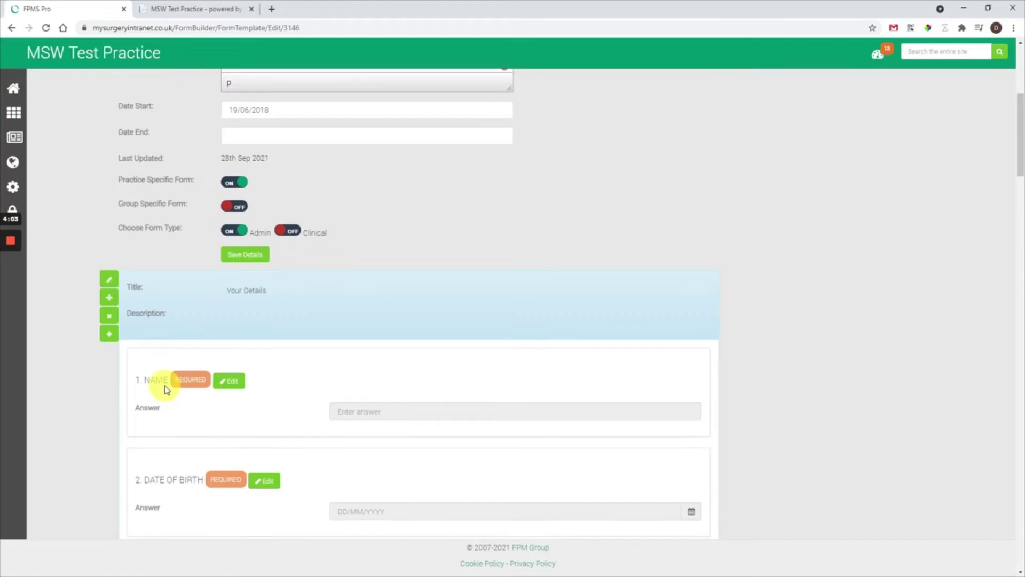
scroll(213, 343, down, 6)
scroll(229, 330, up, 6)
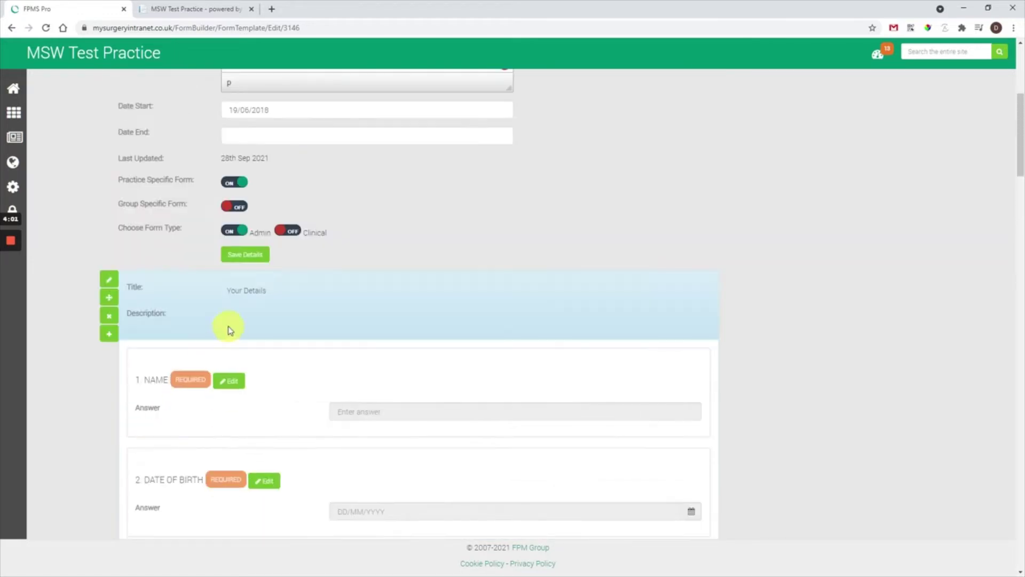
scroll(230, 330, down, 6)
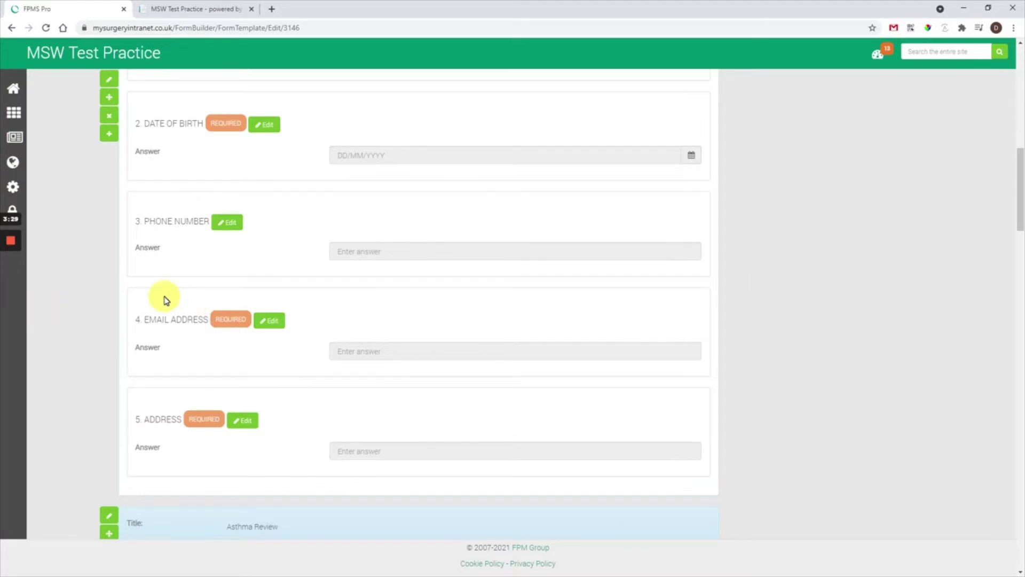
- Reorder the questions in the Your Details section so Address sits directly below Name, and save the order
scroll(209, 302, up, 3)
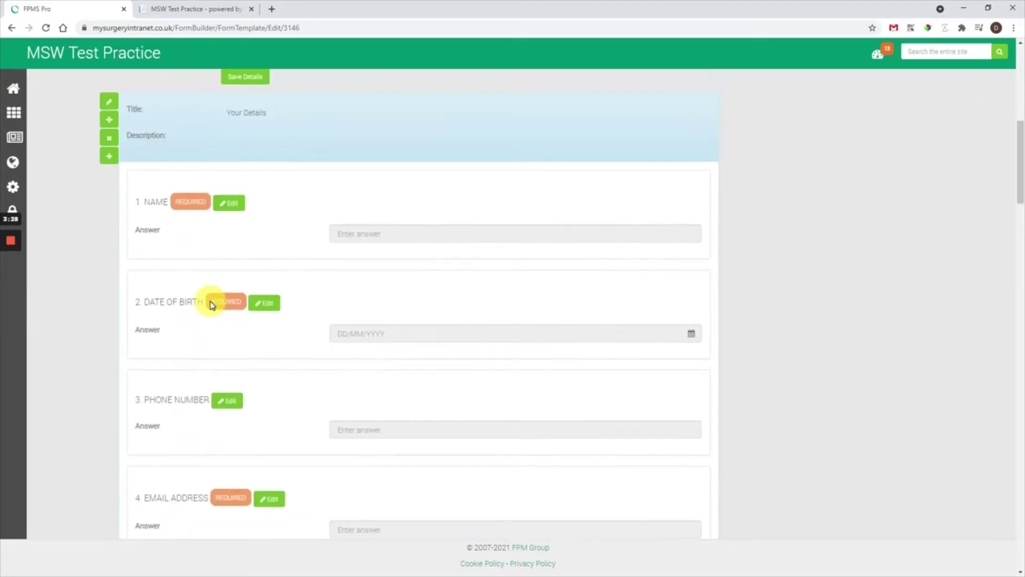
click(109, 123)
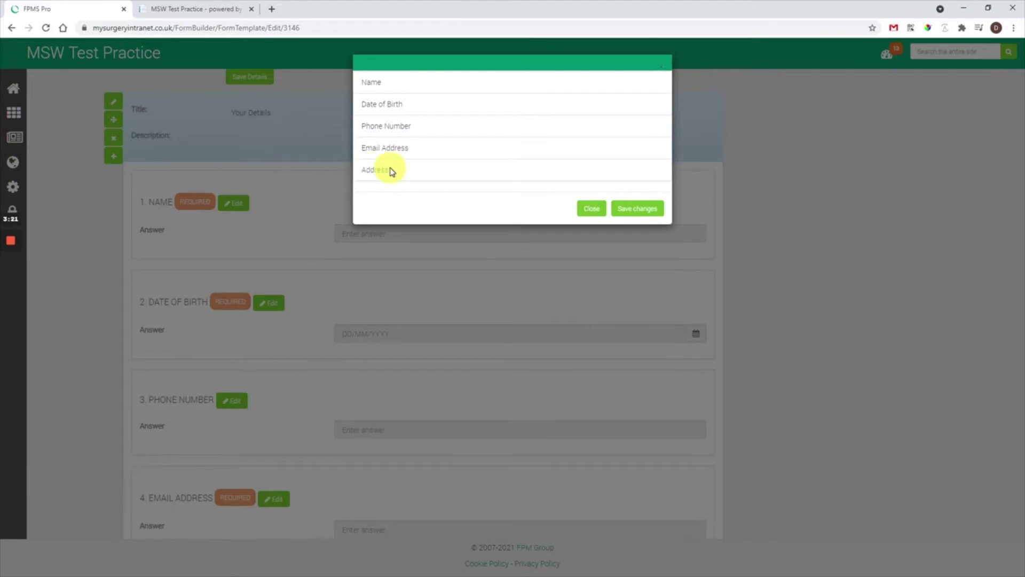
drag(366, 169, 389, 103)
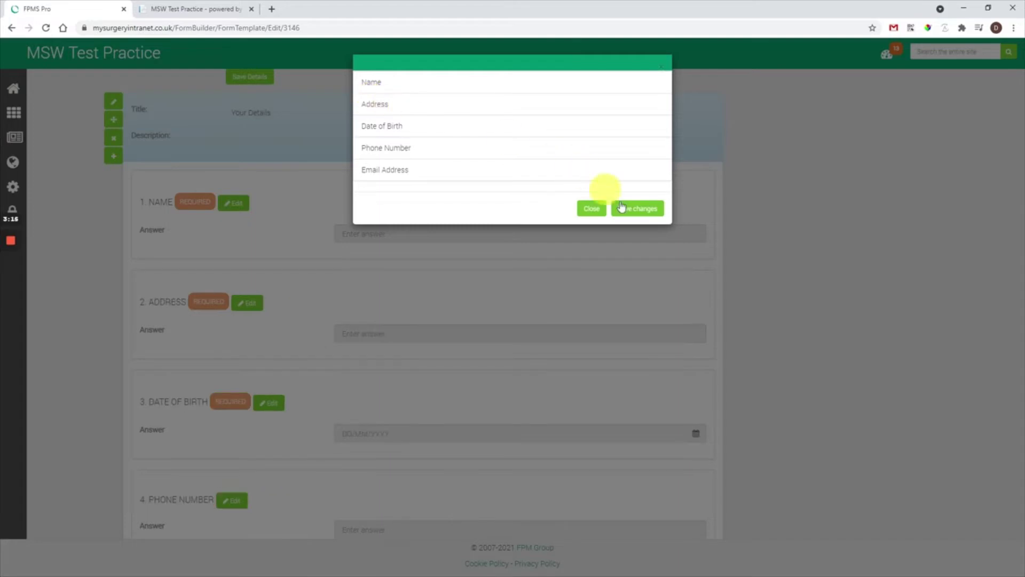
click(648, 210)
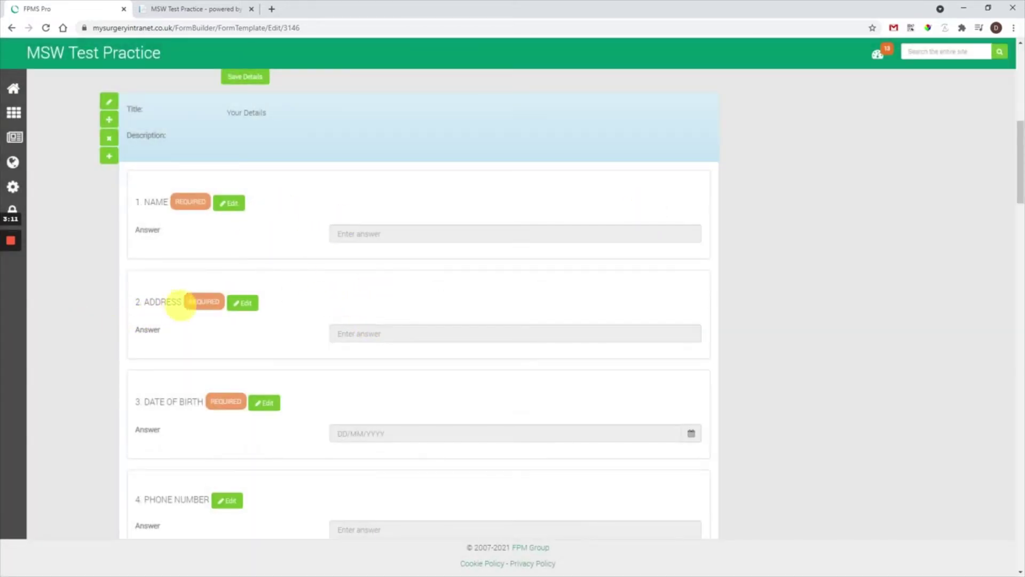
drag(181, 303, 145, 304)
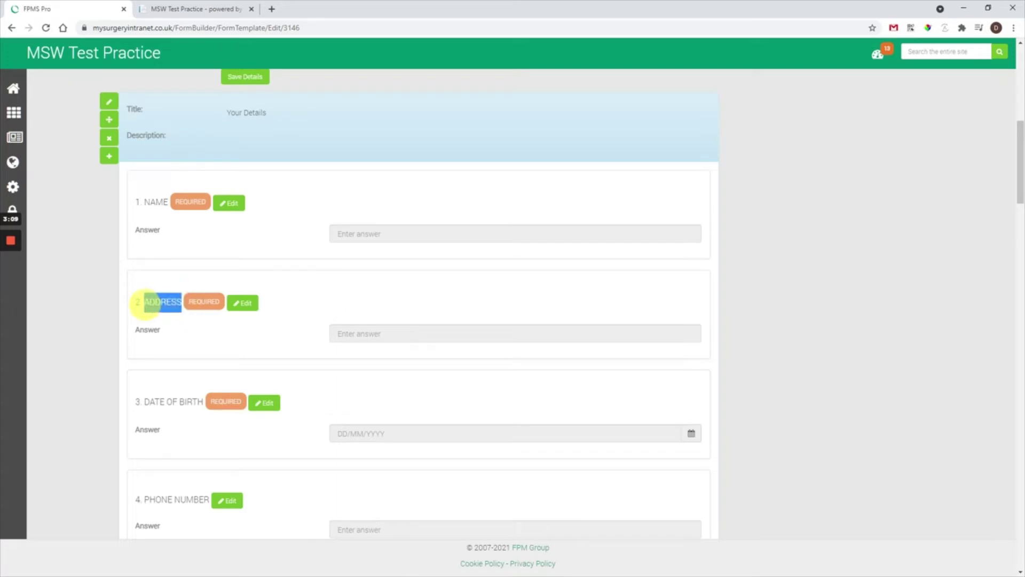
click(157, 266)
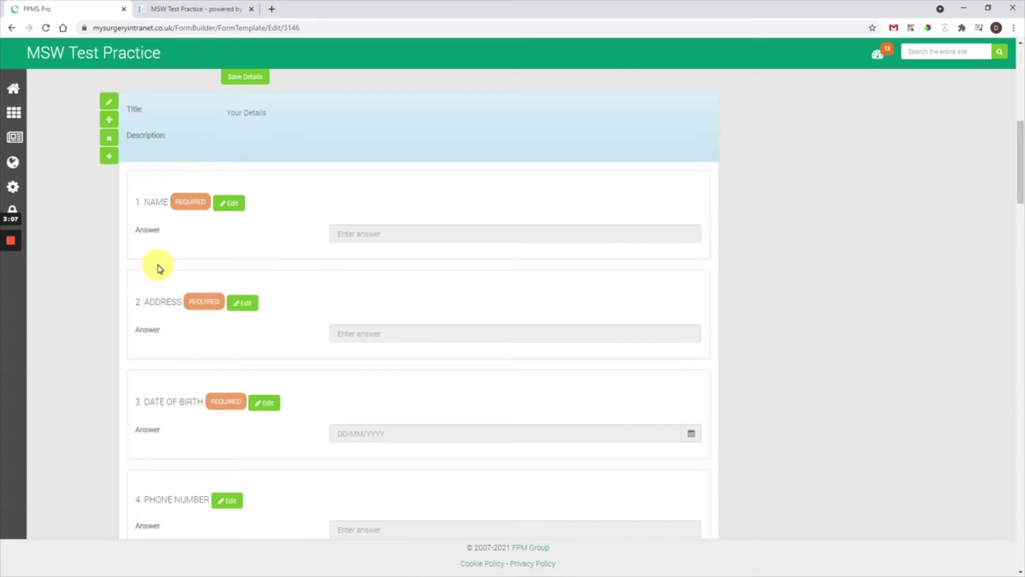
- Open the section order of the form, from Your Details to Consent, and save it without moving any section
scroll(655, 284, up, 10)
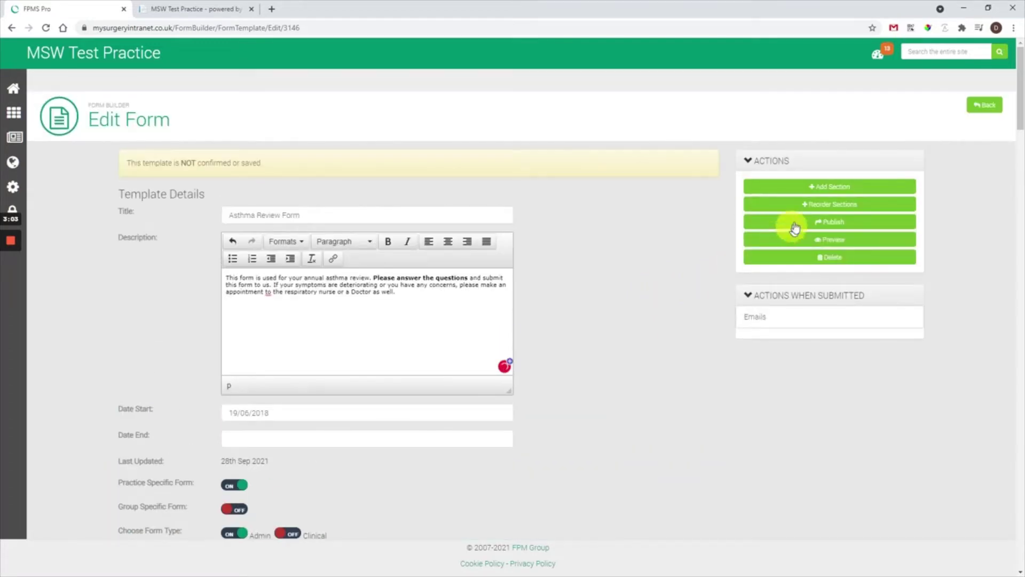
click(807, 204)
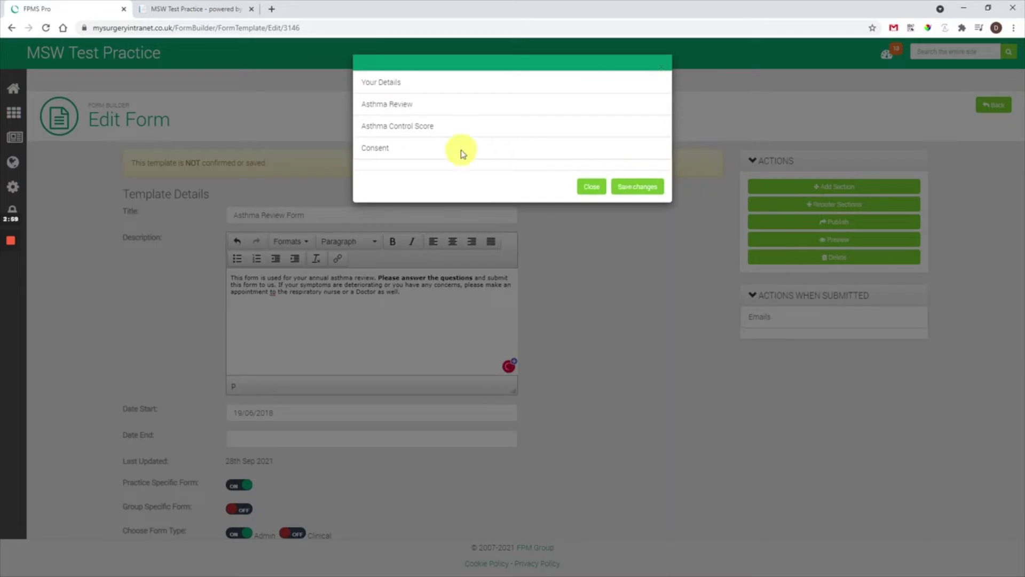
click(645, 187)
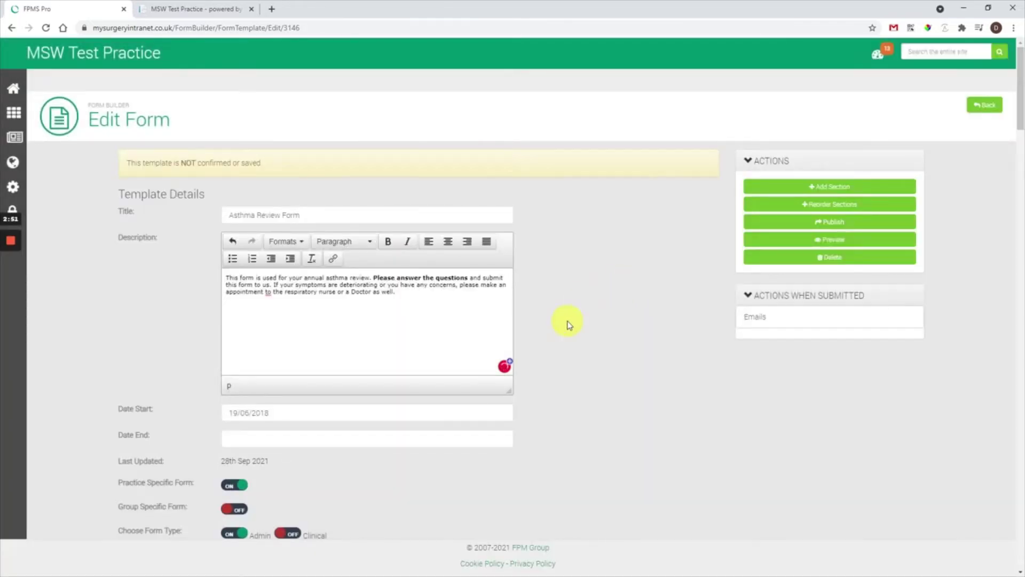
- Publish the customised Asthma Review Form template
scroll(567, 325, down, 5)
scroll(567, 326, up, 5)
click(839, 226)
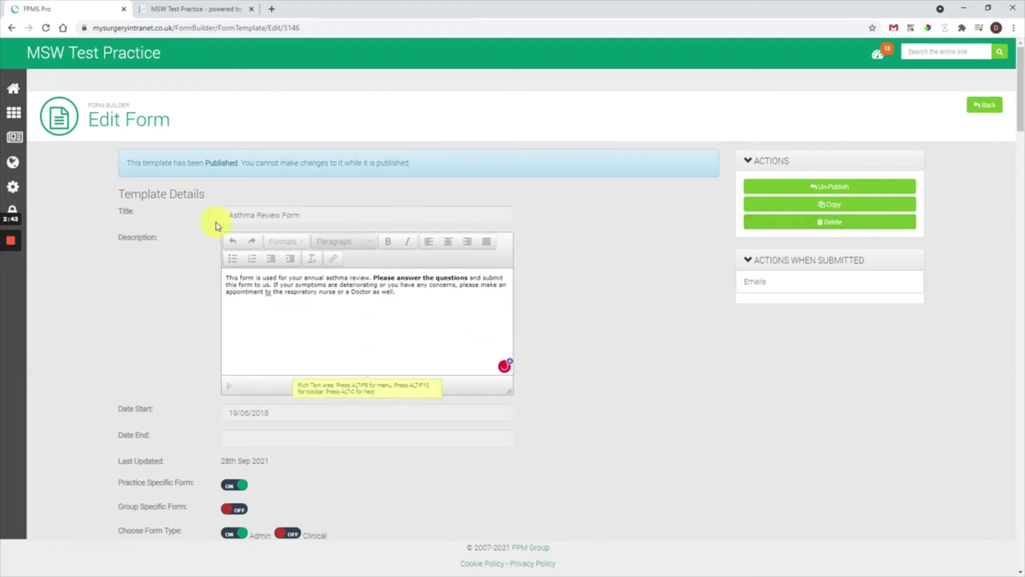
drag(127, 168, 424, 165)
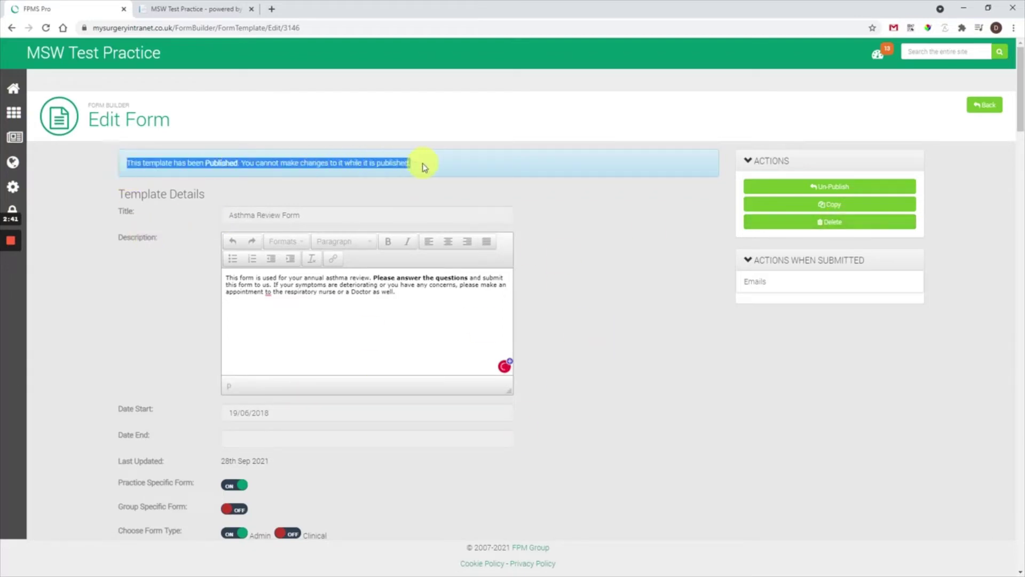
click(438, 161)
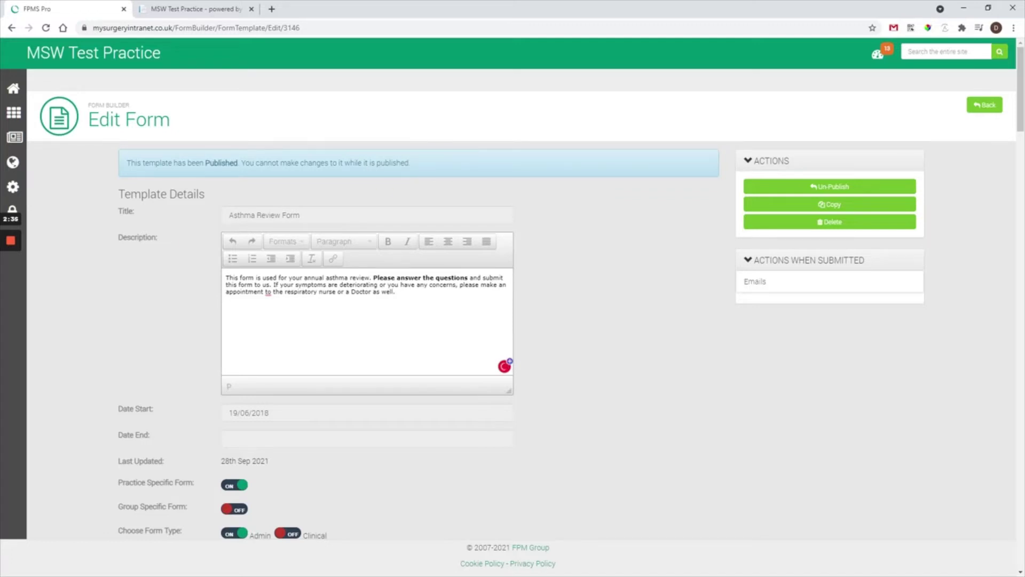
- Switch to the MSW Test Practice website editor and open its page manager
click(195, 7)
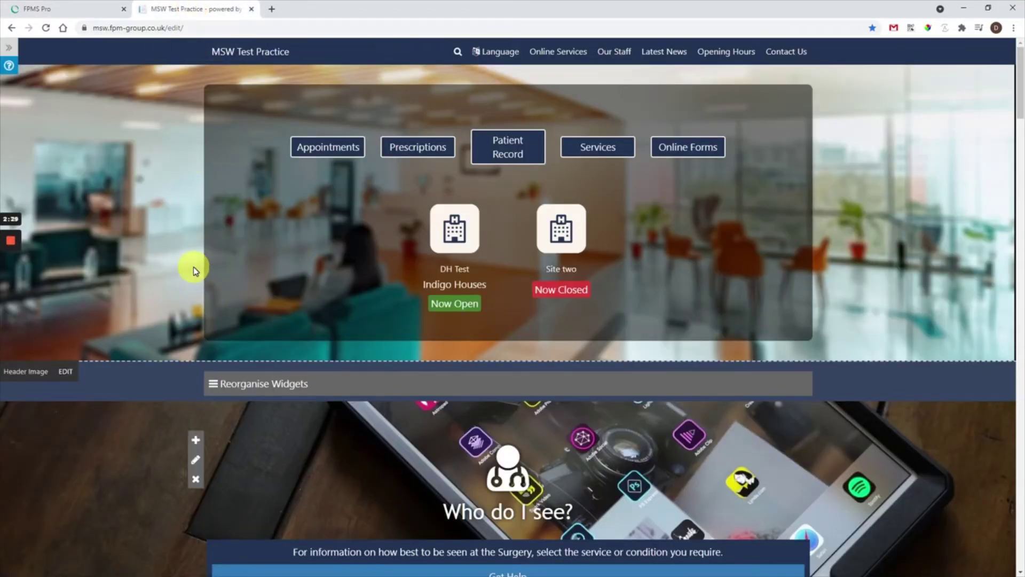
click(9, 52)
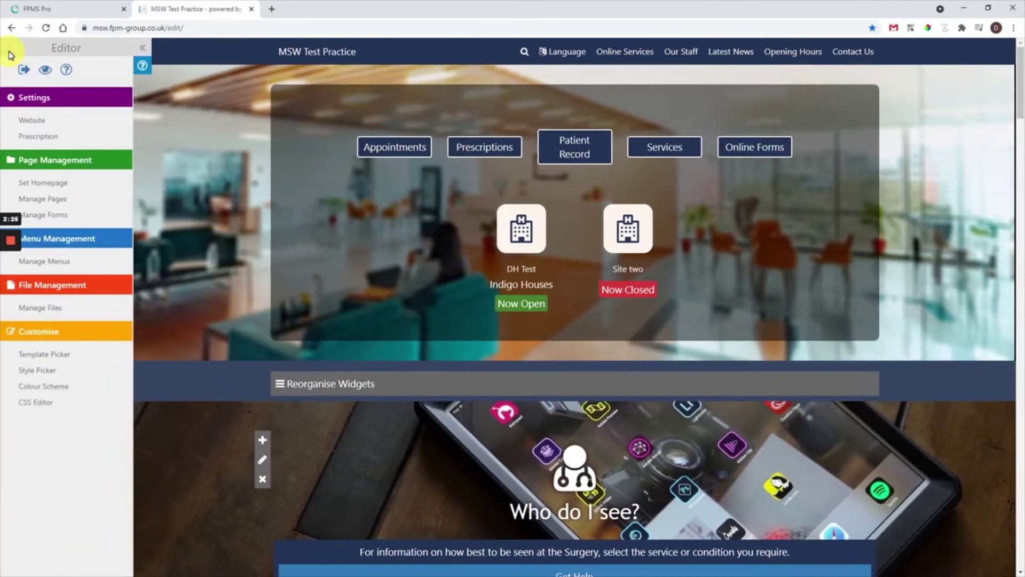
click(55, 205)
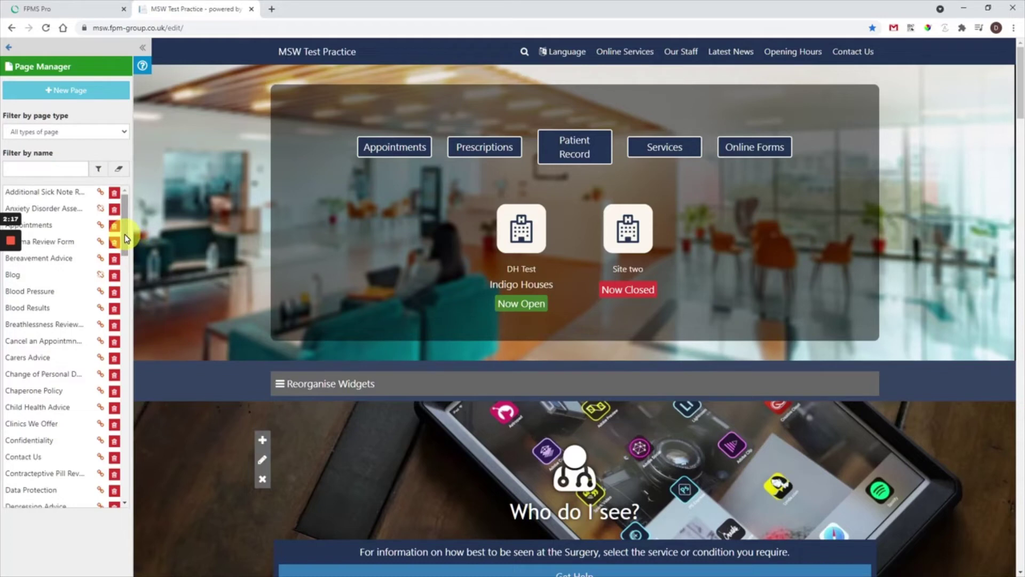
- Filter the website pages to the Forms type, open the Asthma Review Form page and check its description and Your Details questions
click(97, 133)
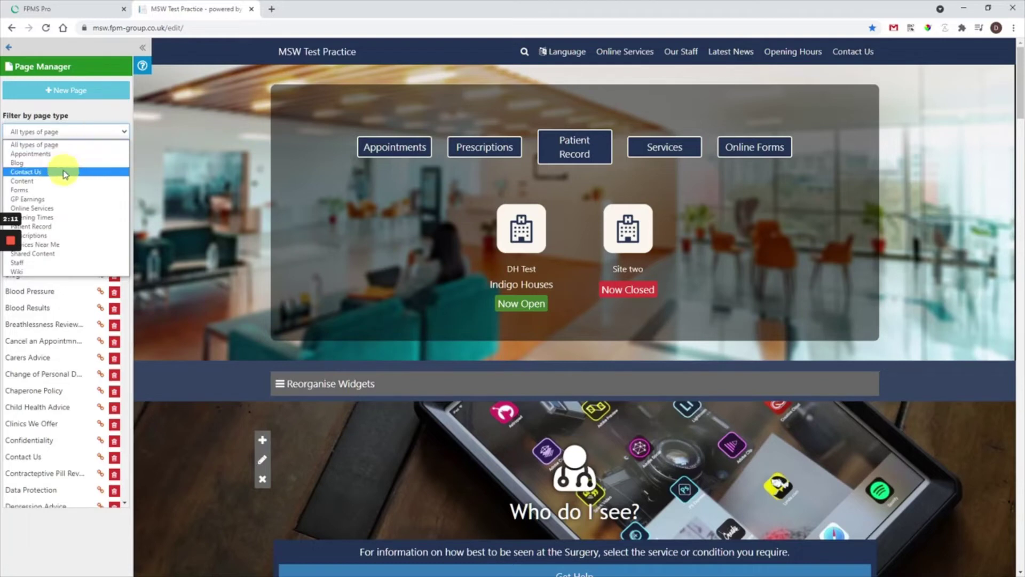
click(23, 190)
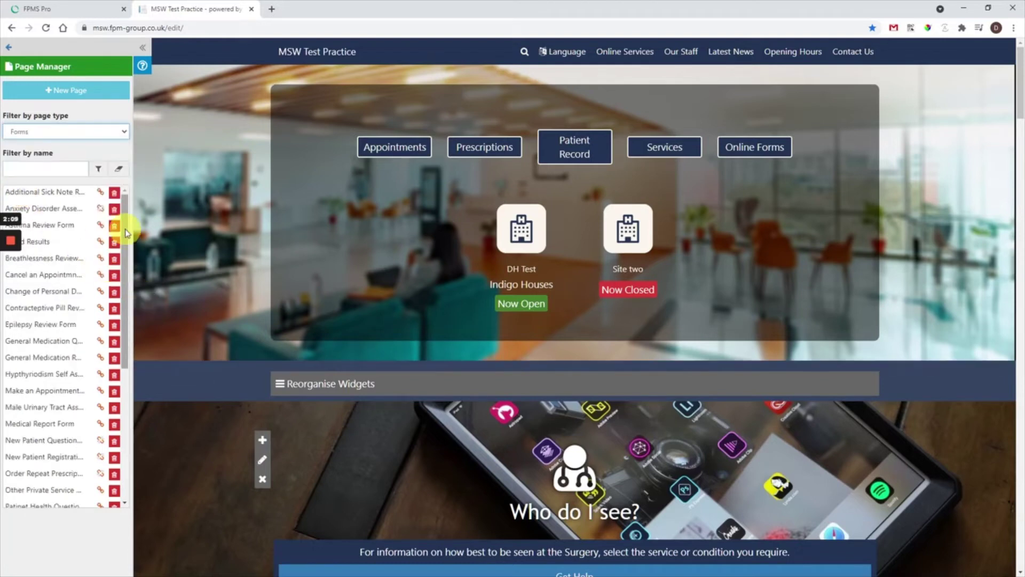
drag(126, 217, 149, 227)
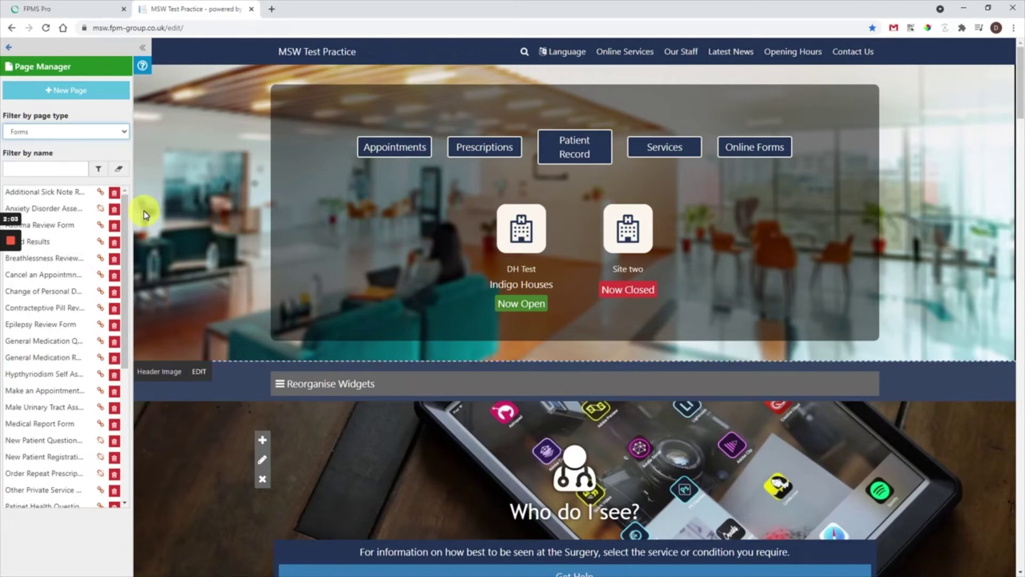
click(102, 229)
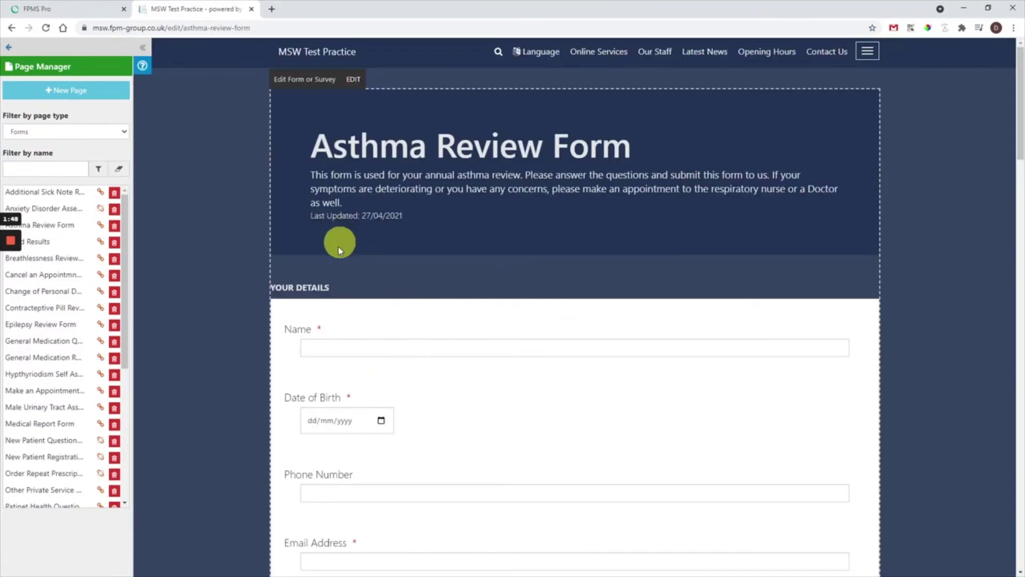
scroll(301, 316, down, 3)
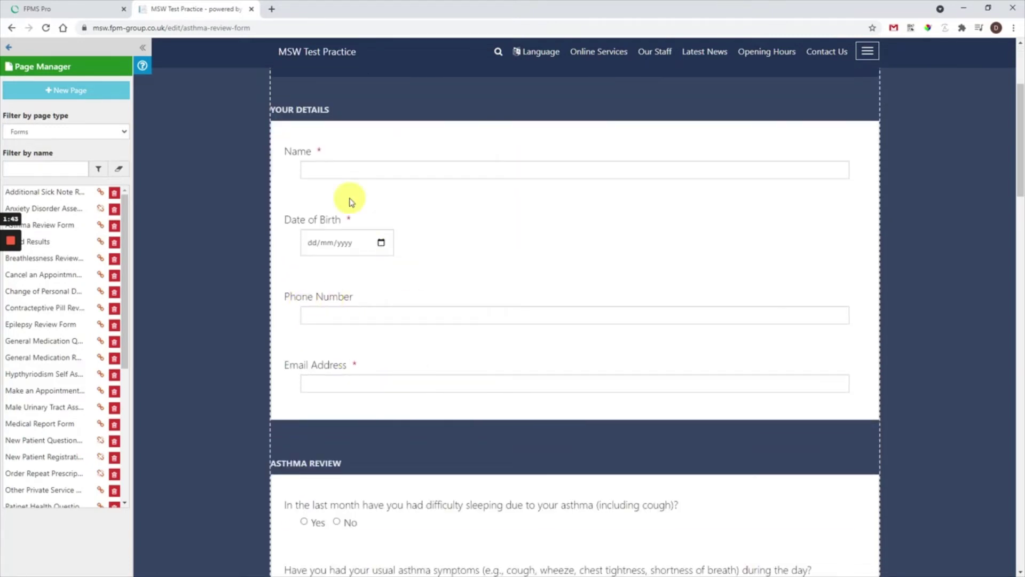
scroll(325, 284, up, 3)
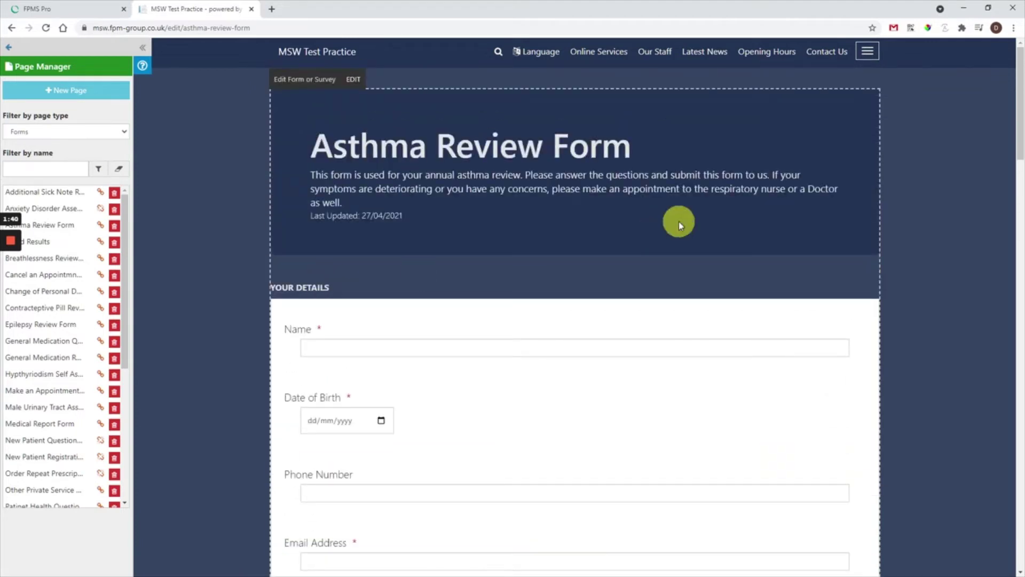
drag(669, 175, 529, 176)
click(529, 176)
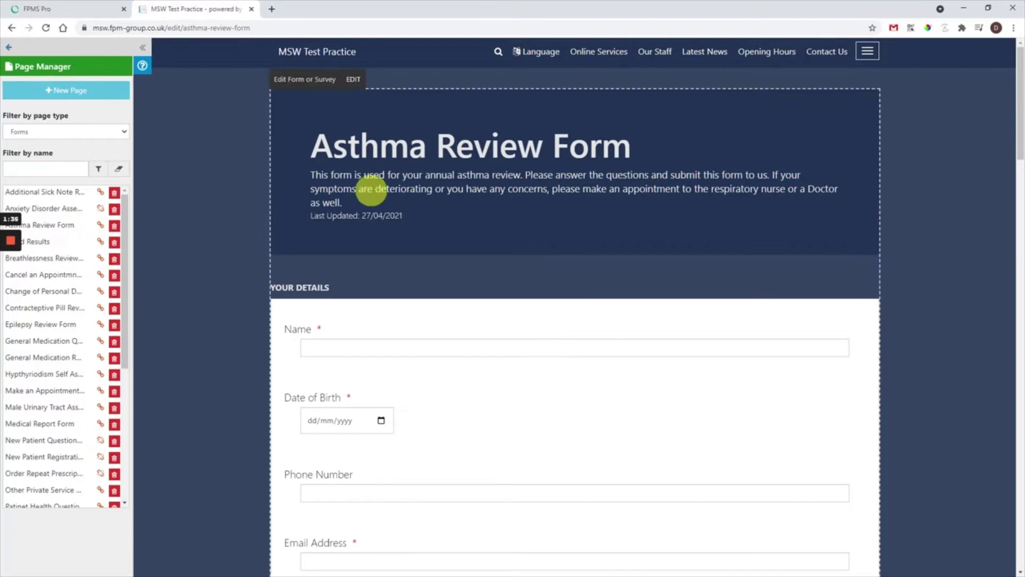
- Link the page to the Asthma Review Form under My Forms, save it, and check the Address question and bold description text
click(353, 80)
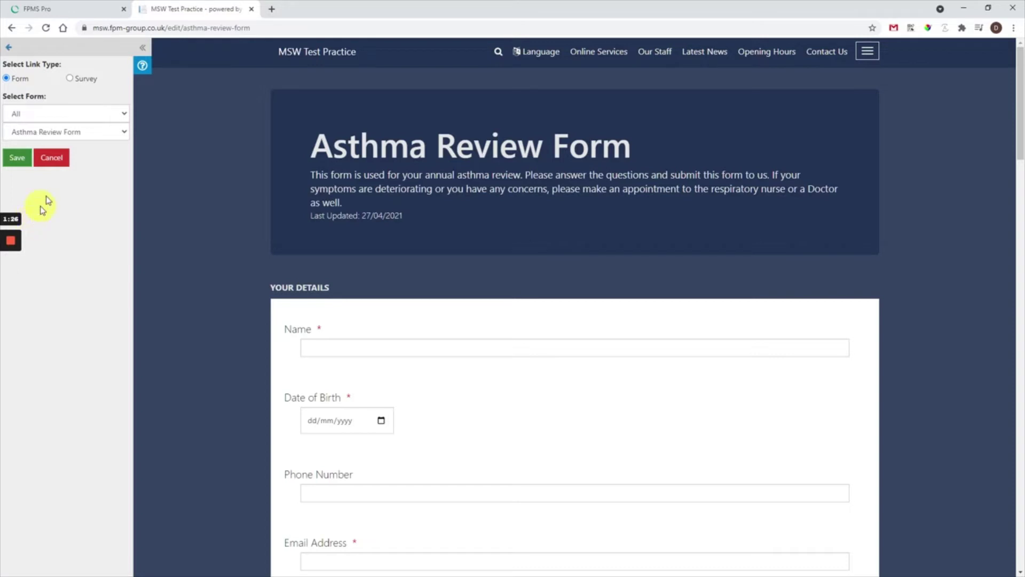
click(66, 132)
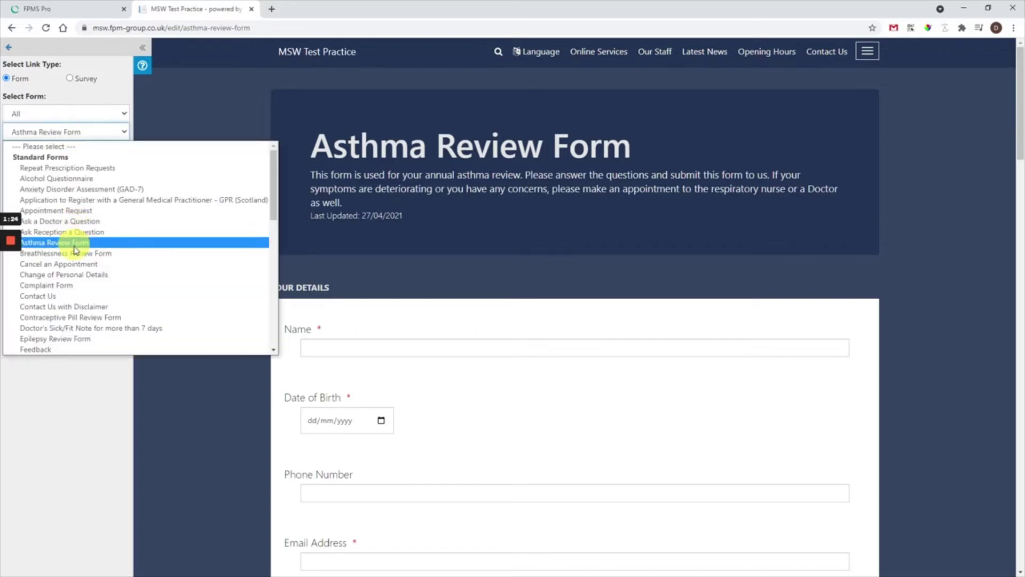
scroll(73, 245, down, 10)
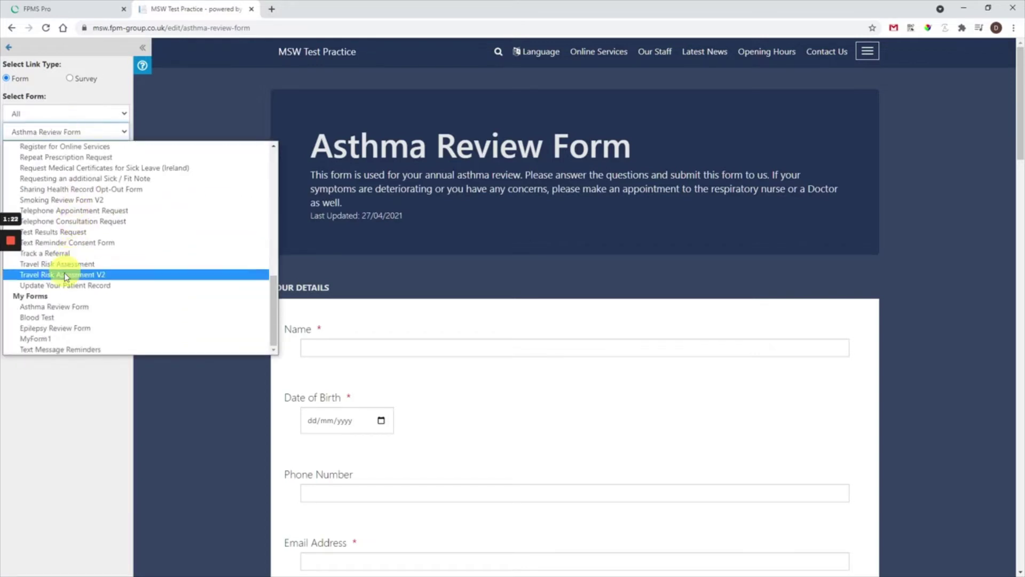
click(63, 307)
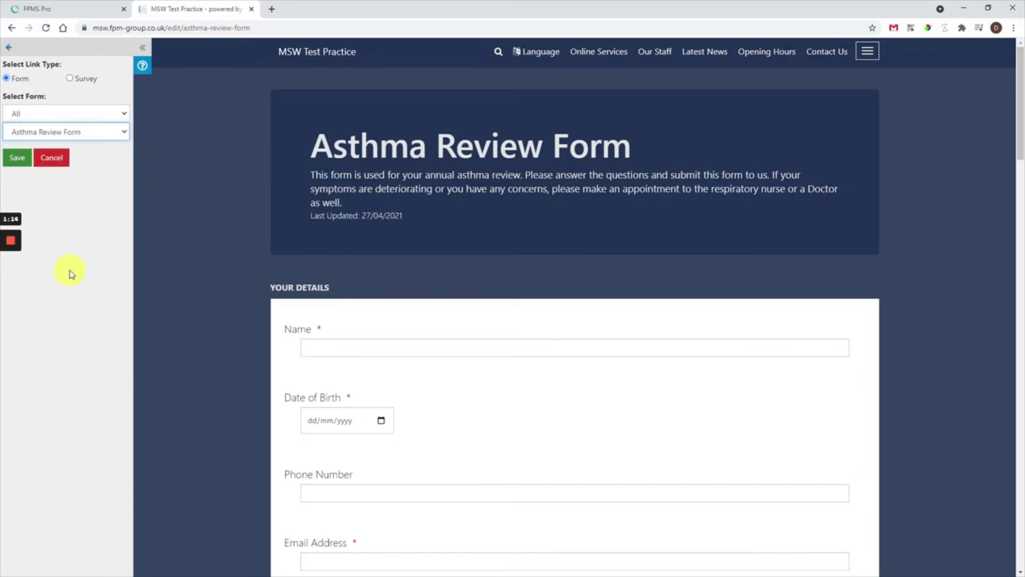
click(17, 158)
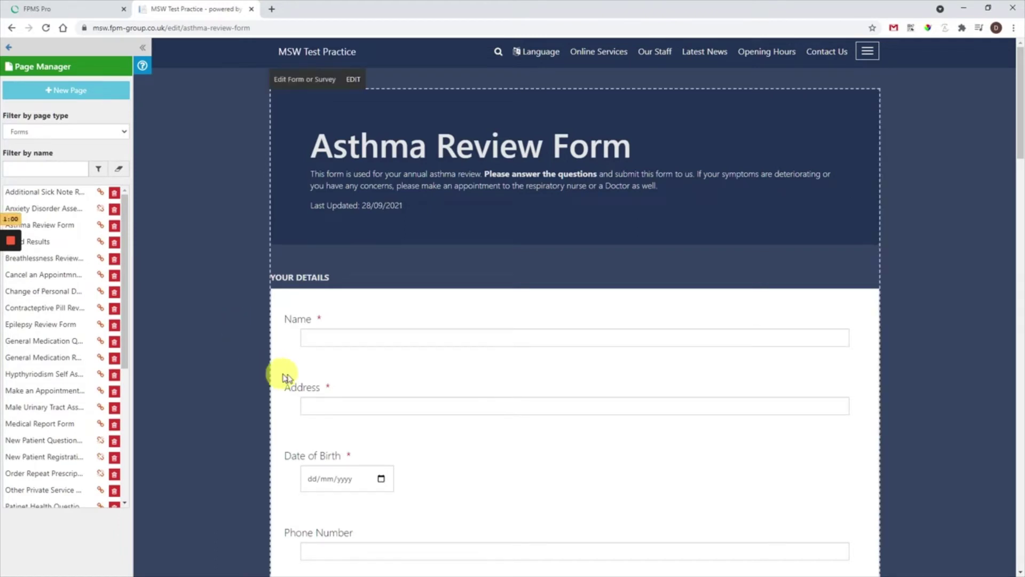
drag(324, 388, 279, 387)
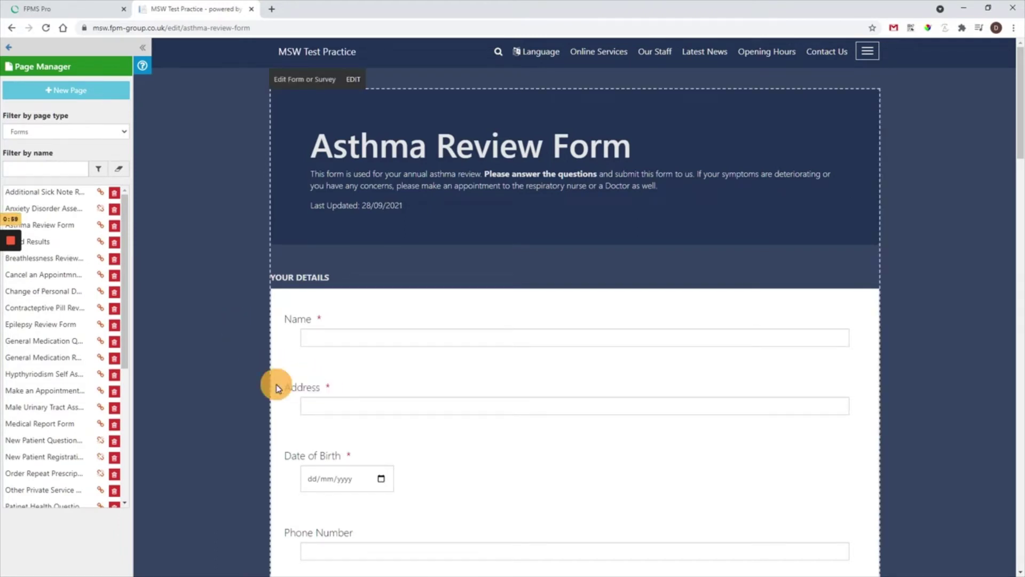
drag(598, 173, 497, 173)
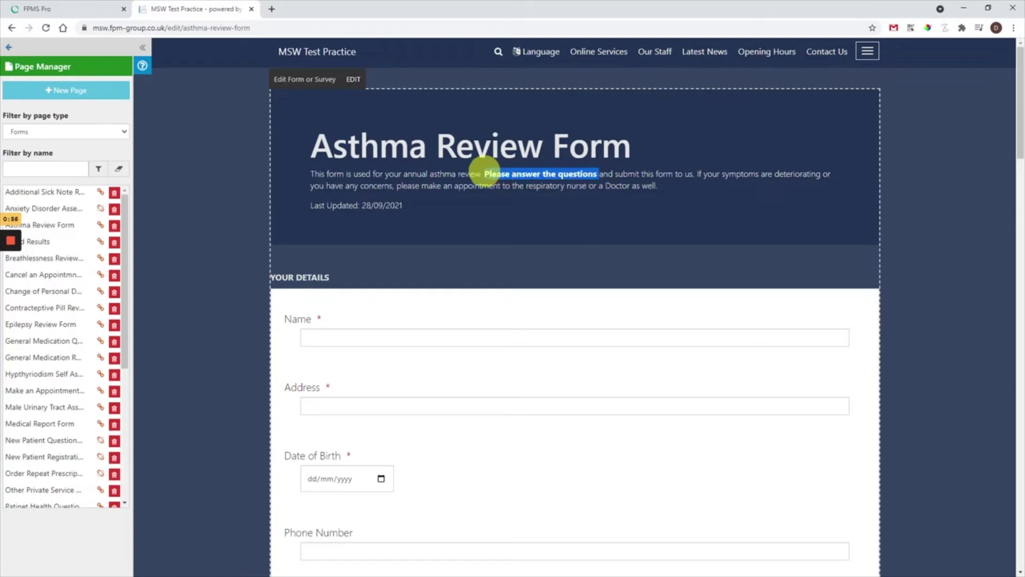
click(285, 274)
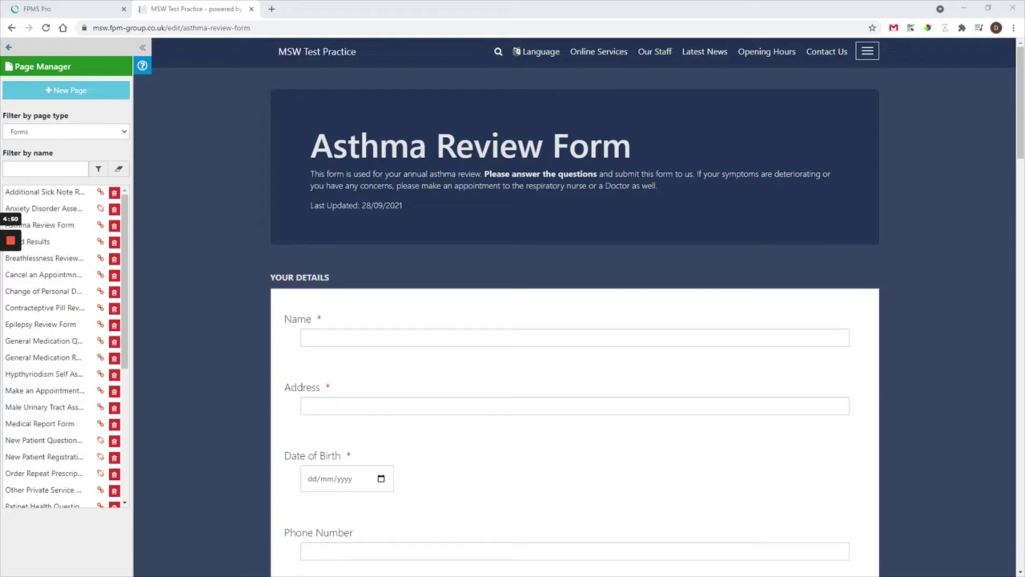
- Switch back to FPMS Pro, open Form Builder and create a new blank form
click(41, 9)
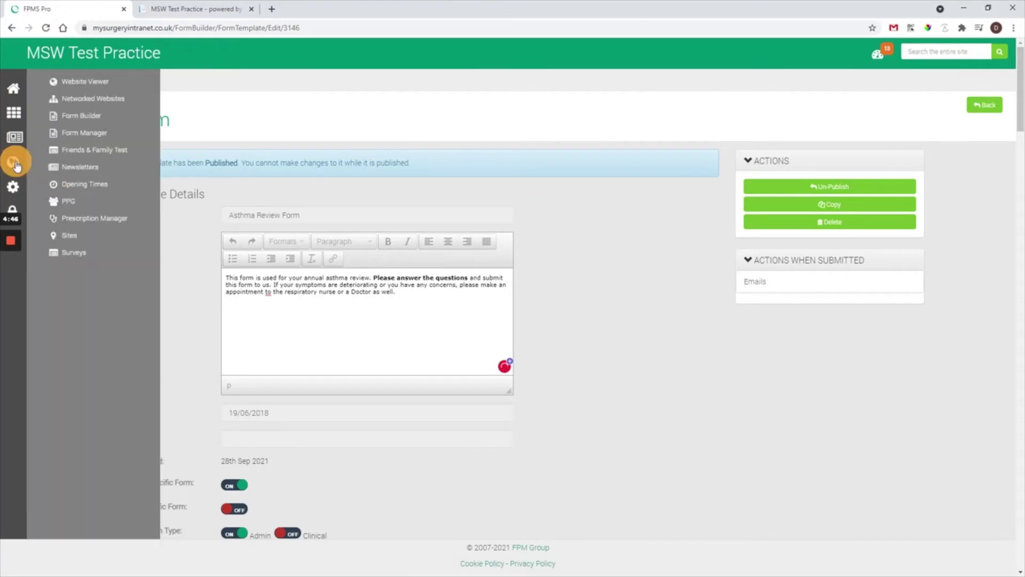
click(19, 162)
click(87, 115)
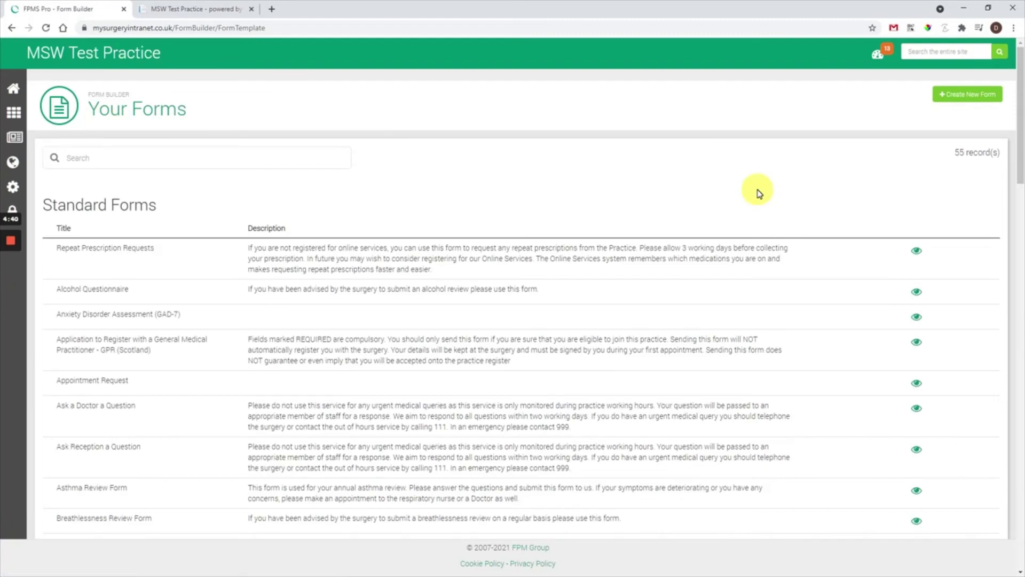
click(960, 102)
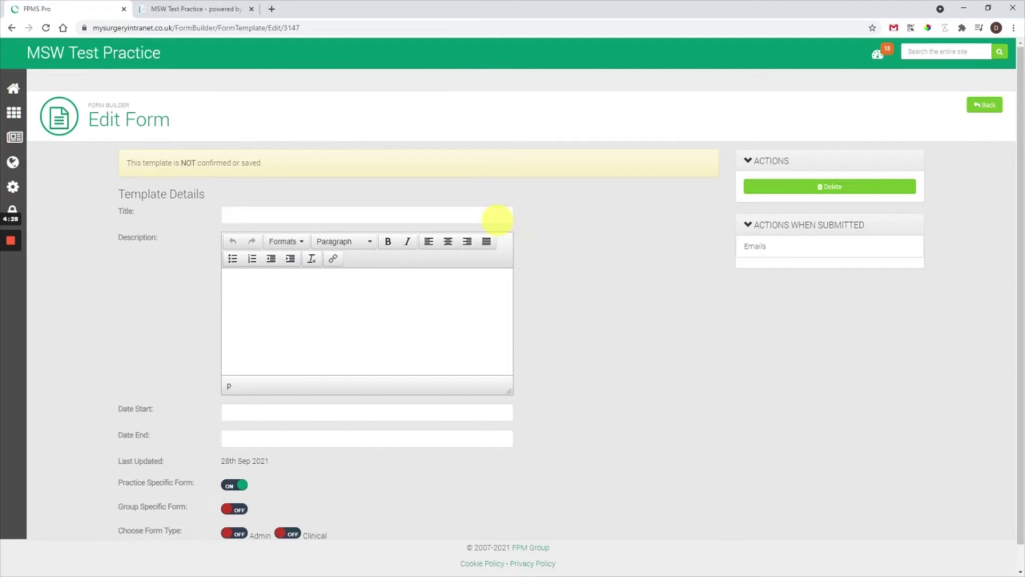
- Title the new form "Blood Test Results", set its form type to Clinical and save the template details
click(497, 218)
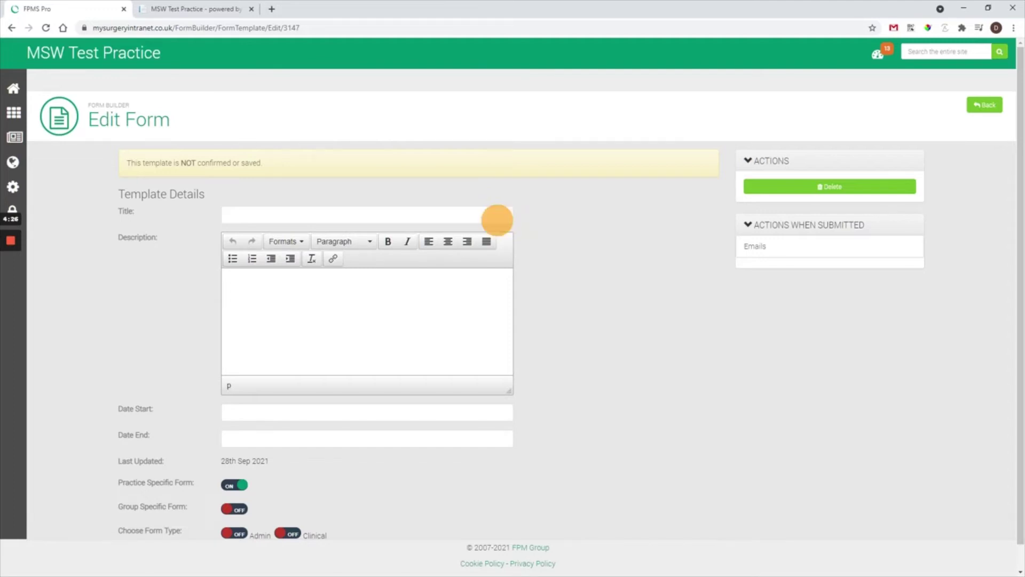
text(Blood)
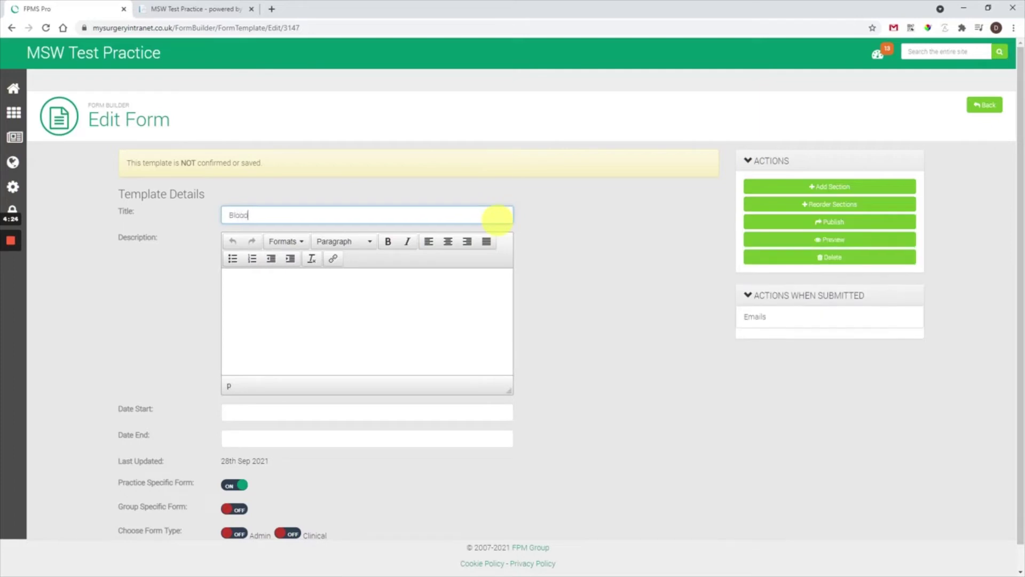
text( Test Results)
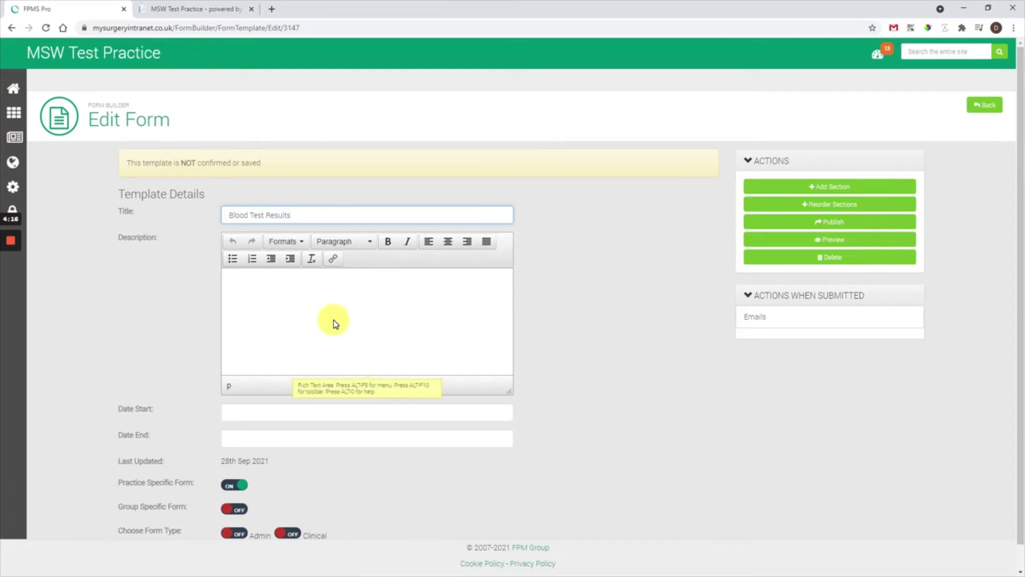
scroll(1018, 200, down, 1)
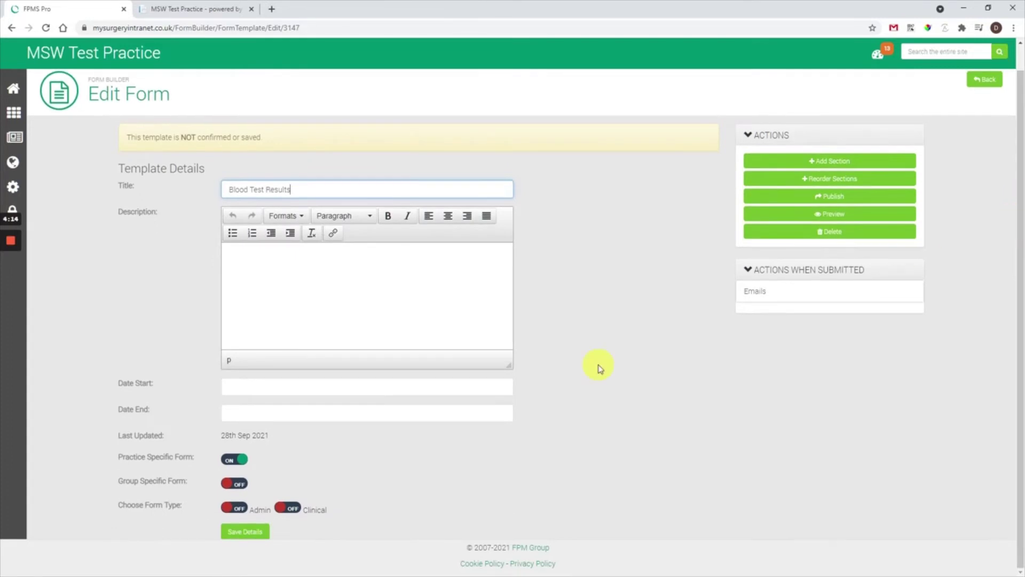
click(289, 511)
click(233, 538)
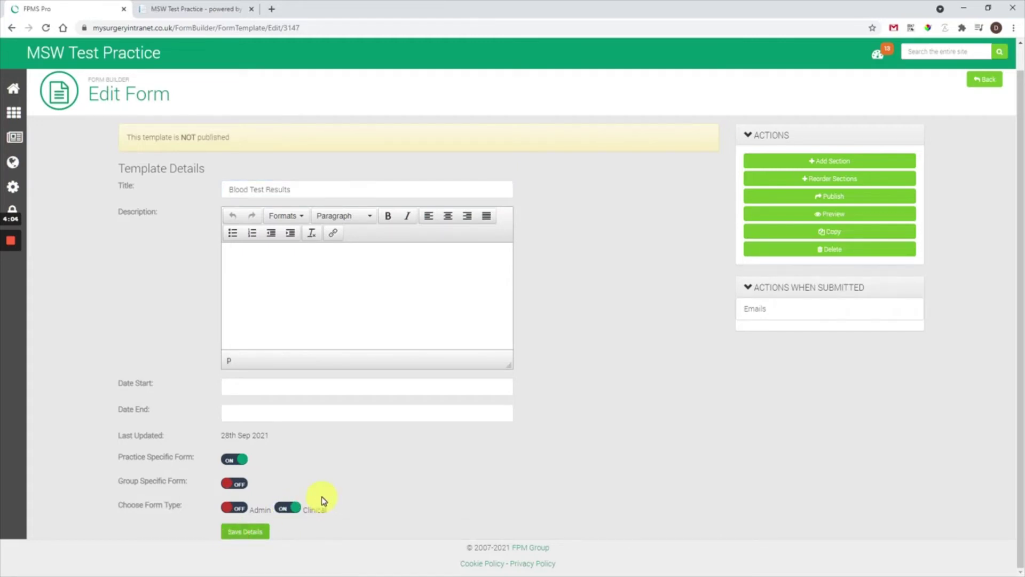
- Add a section titled "Your results" to the Blood Test Results form and save it
click(798, 161)
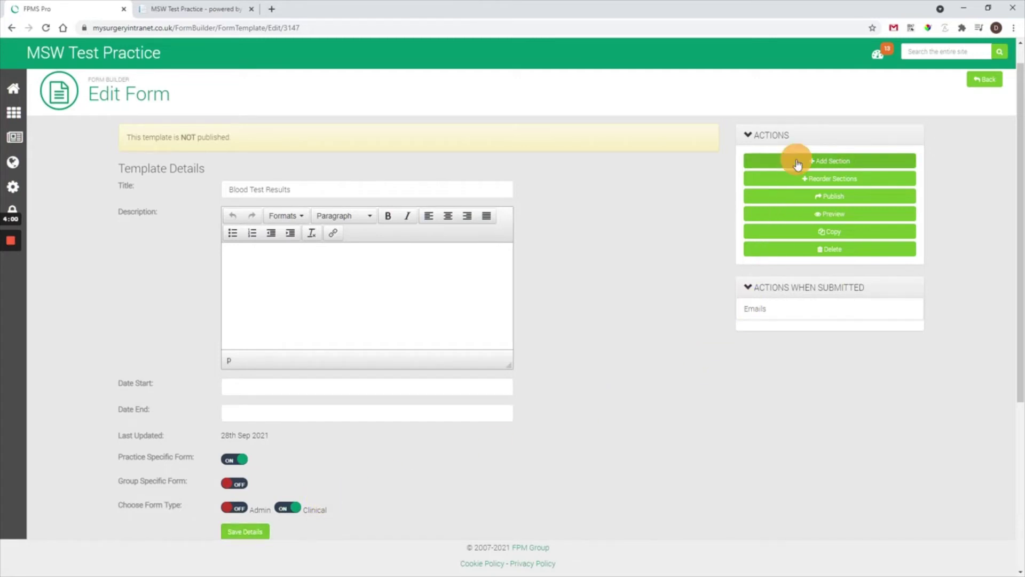
scroll(614, 261, down, 3)
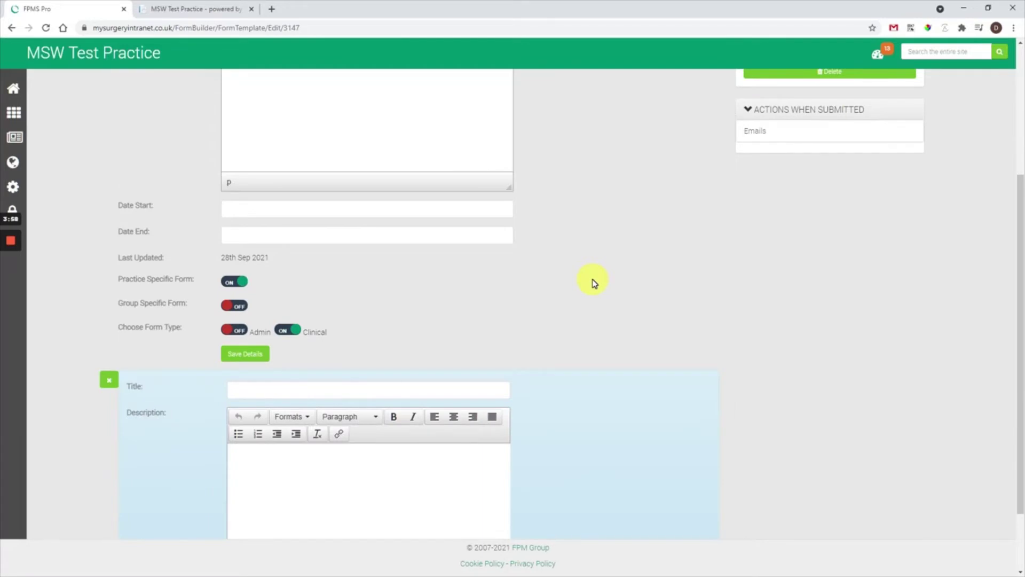
scroll(592, 281, down, 2)
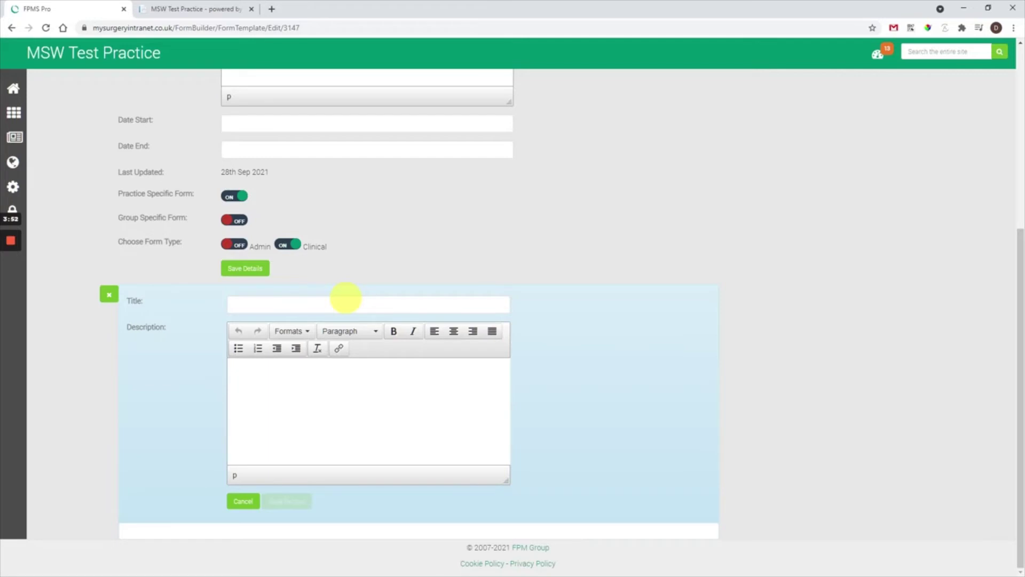
click(340, 301)
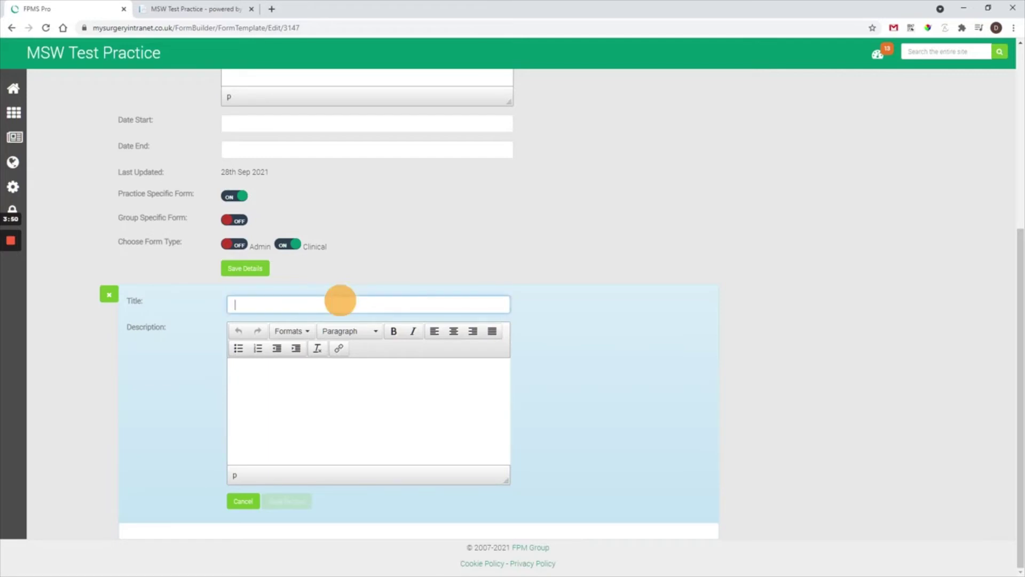
text(Your results)
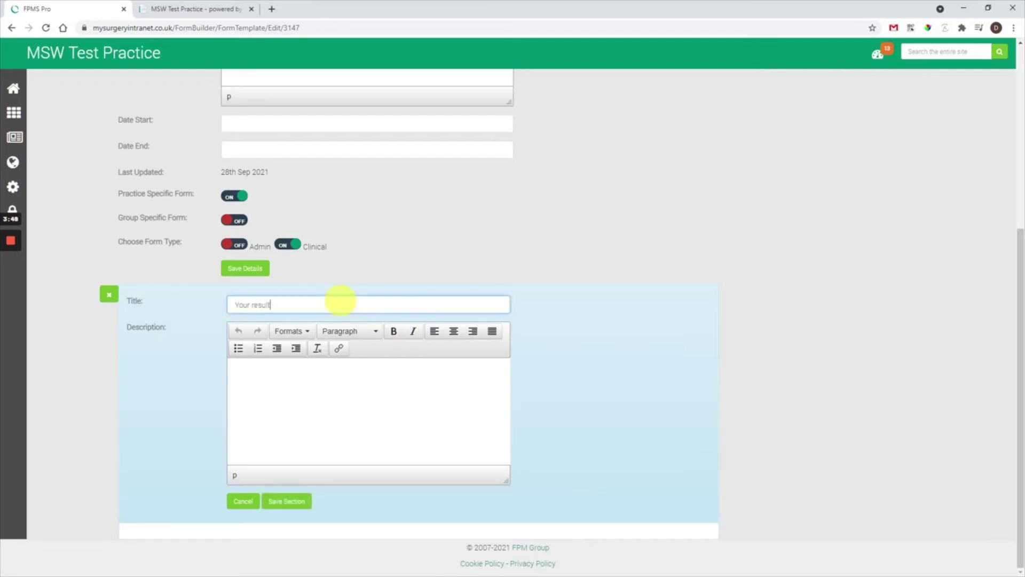
click(287, 502)
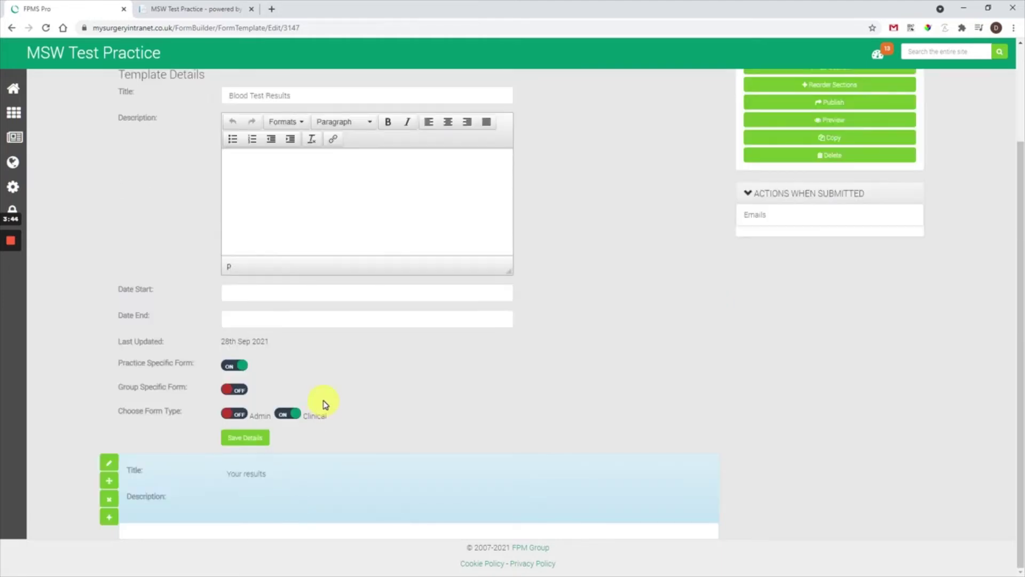
- Add a required simple text question "Name" to the "Your results" section and save it
click(107, 518)
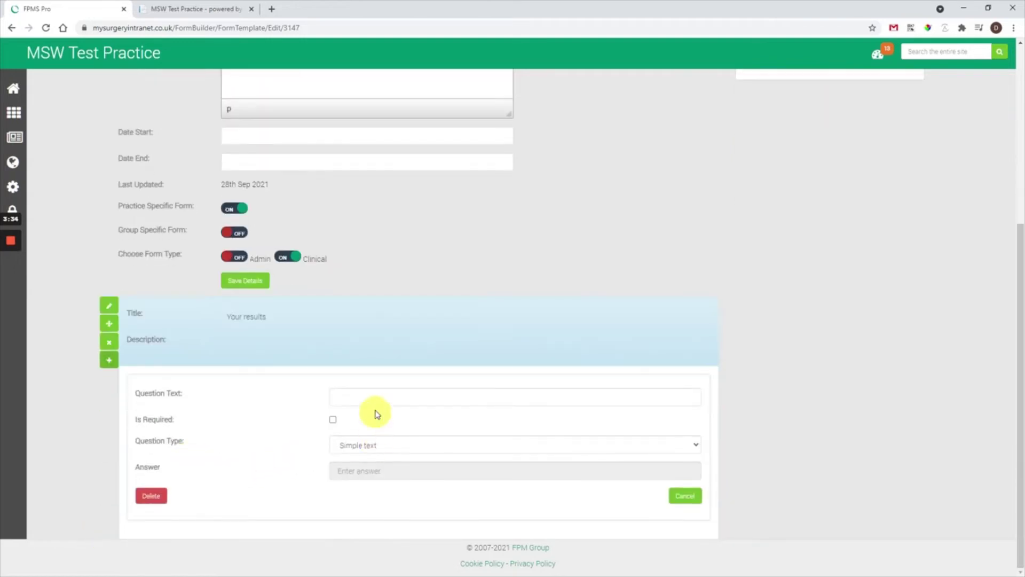
click(376, 402)
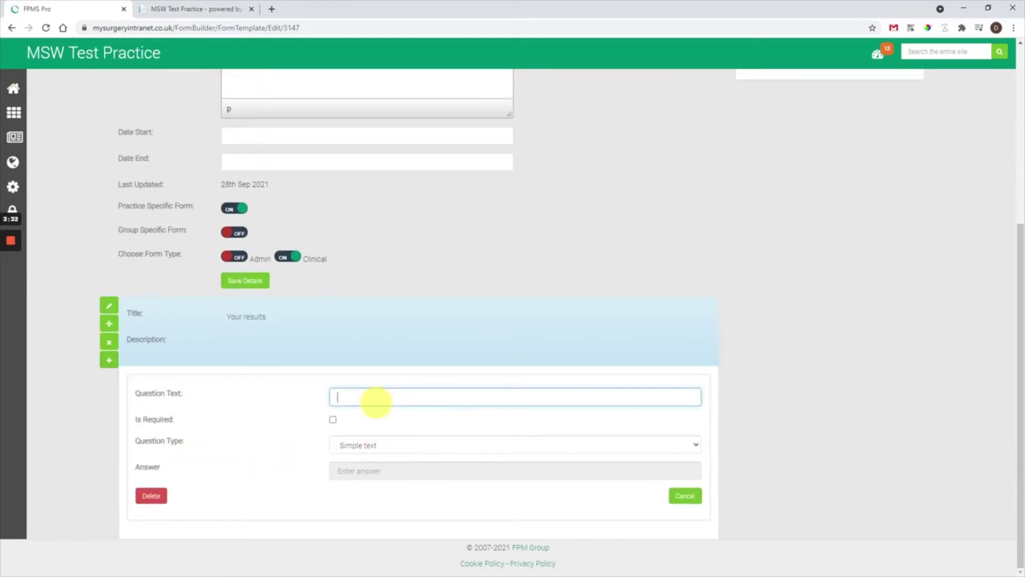
text(Name)
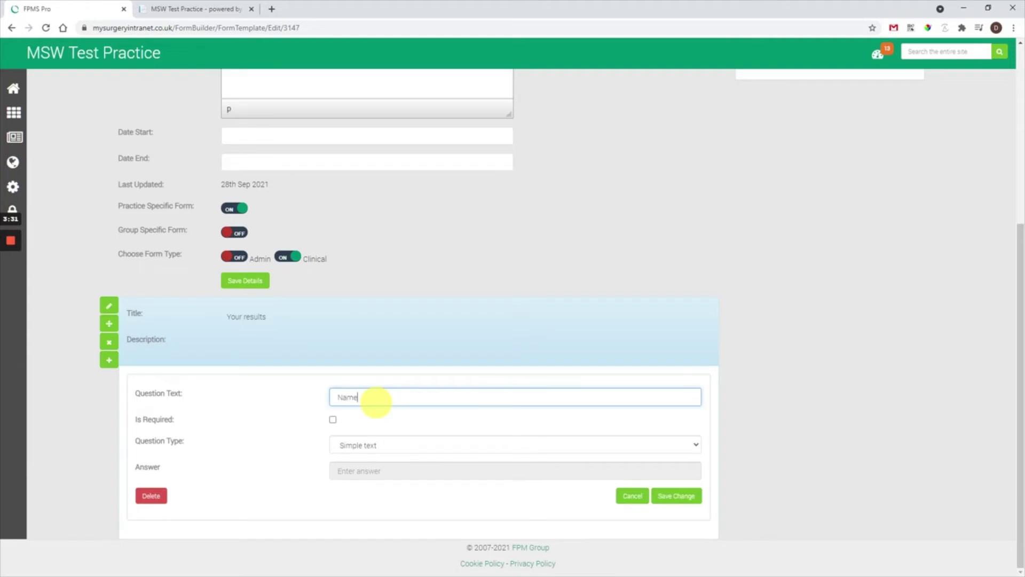
click(332, 420)
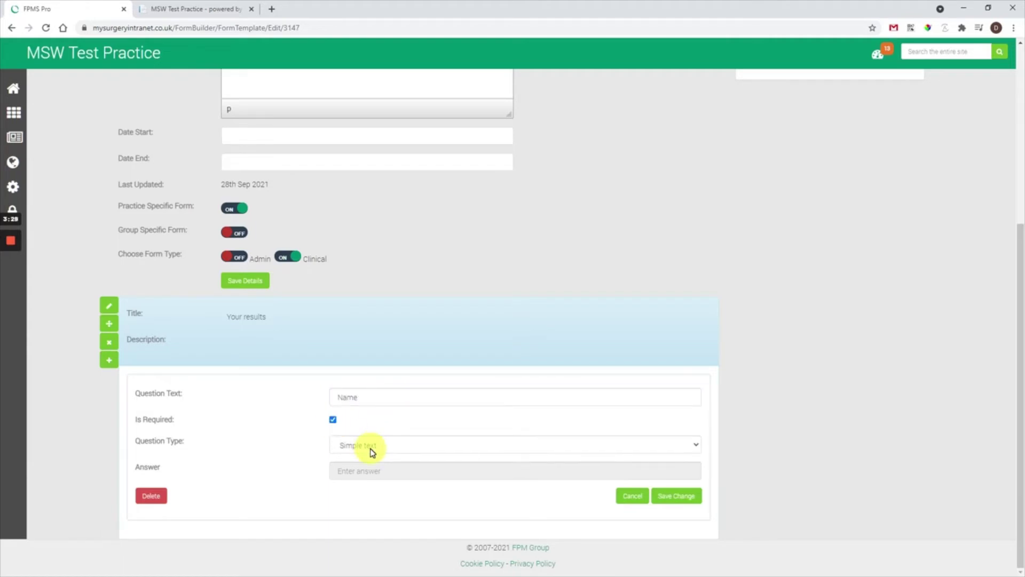
click(689, 499)
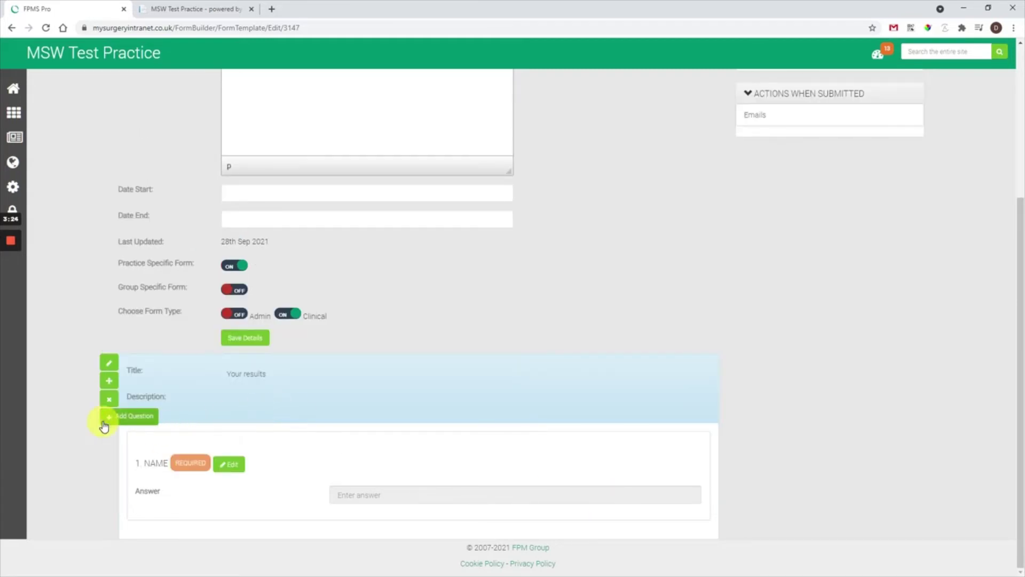
- Add a required question "Date of birth" with the Date question type to the "Your results" section and save it
click(104, 422)
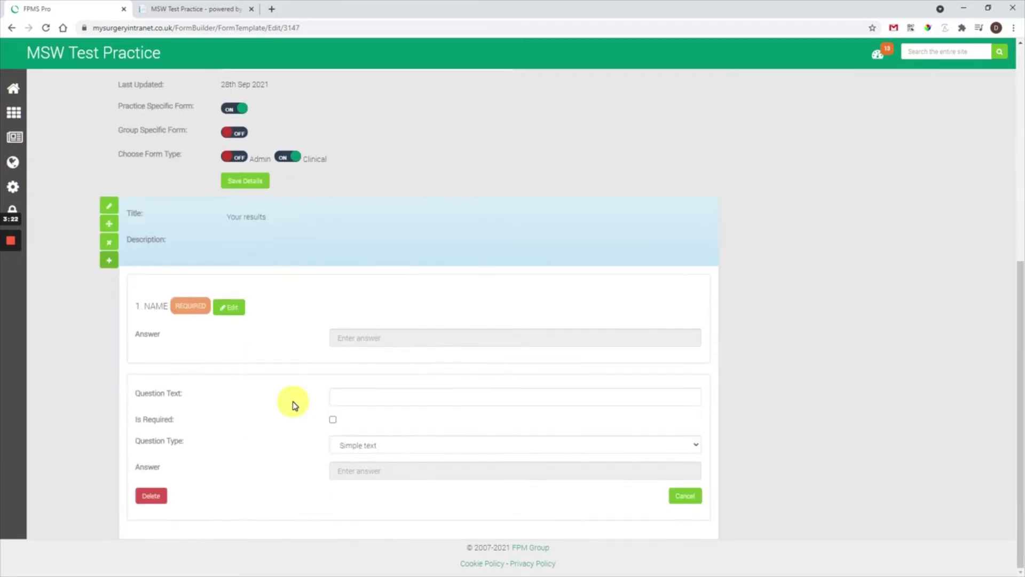
click(349, 398)
text(Date o)
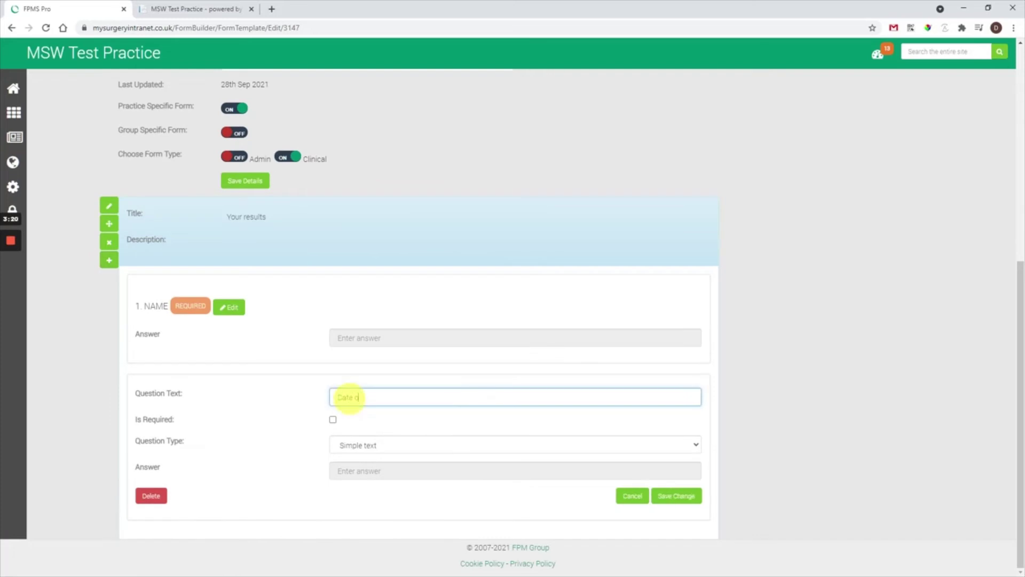
text(f birth)
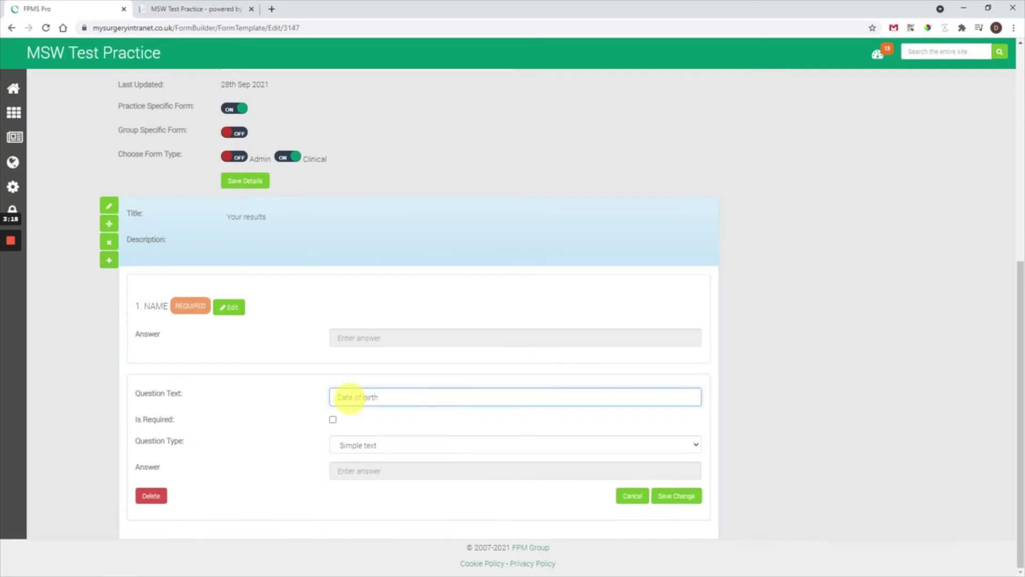
click(333, 419)
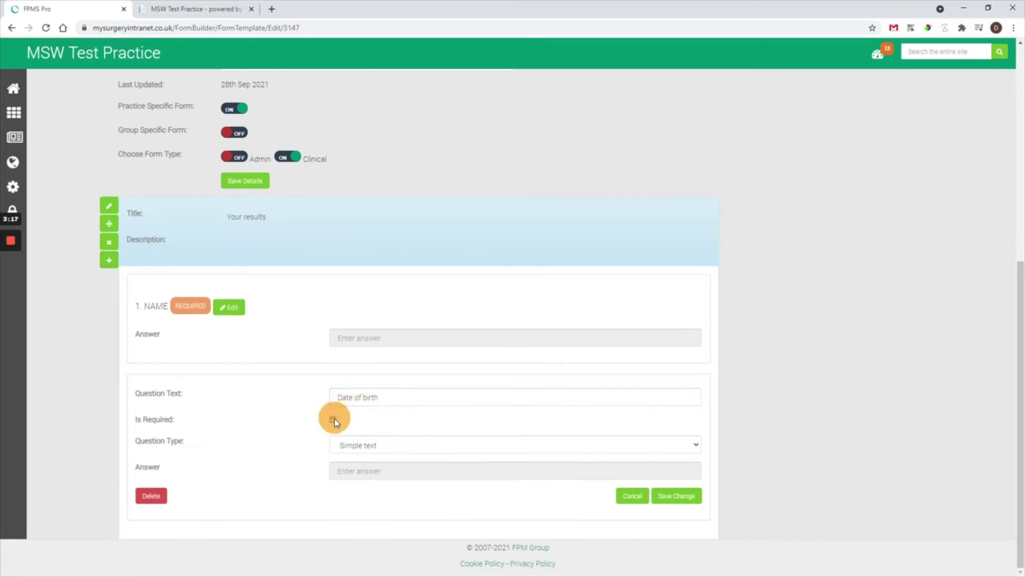
click(353, 446)
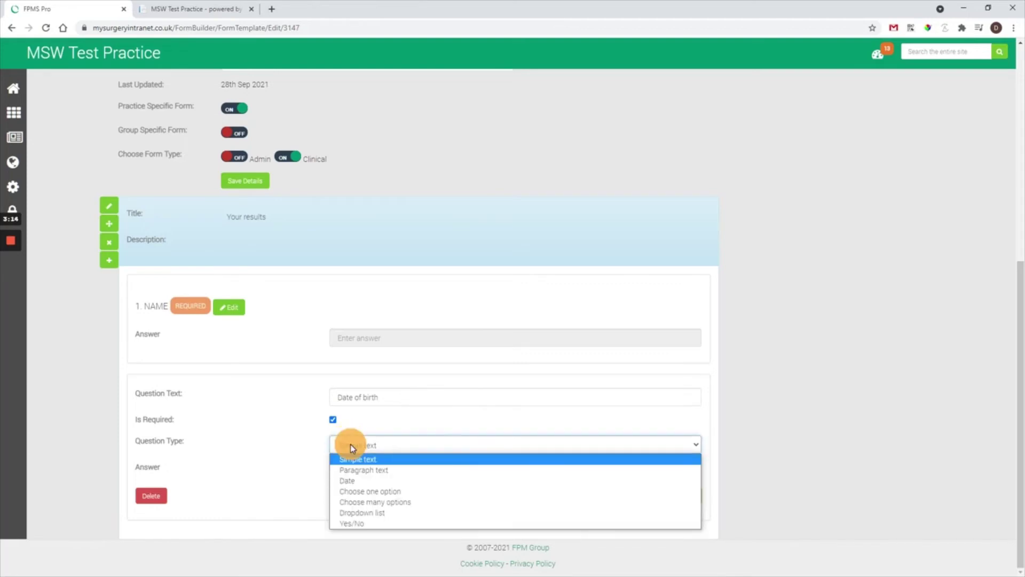
click(370, 481)
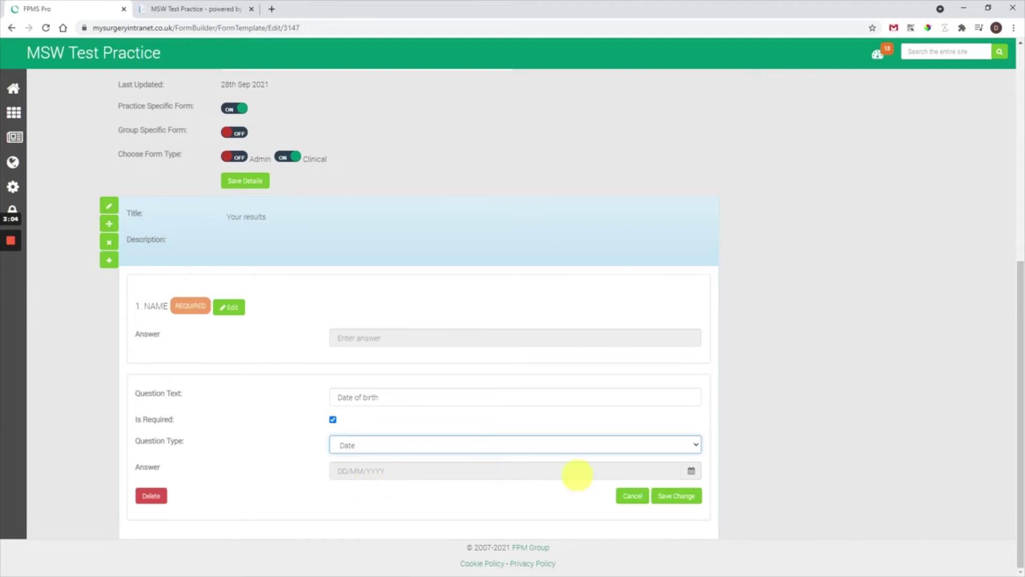
click(689, 500)
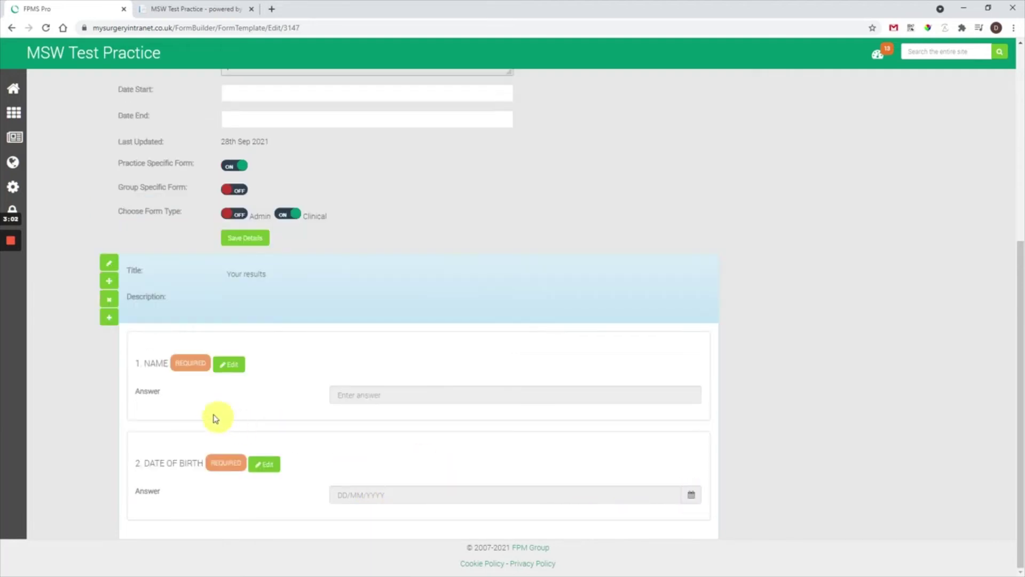
- Add a third required question "What are your results" to the section, with the question type "Choose one option"
click(111, 317)
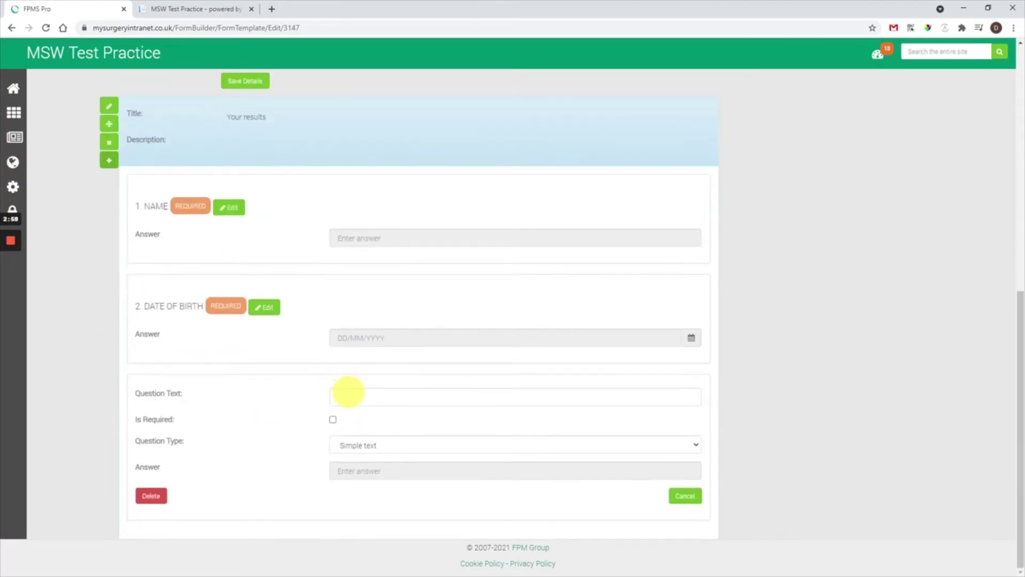
click(350, 396)
text(Wha)
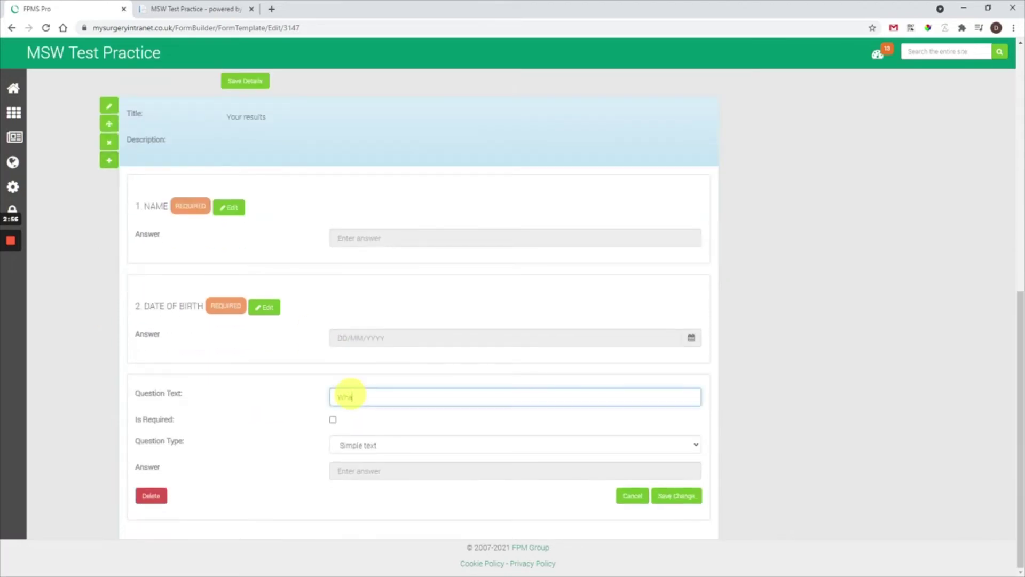
text(t are your results)
click(333, 420)
click(356, 447)
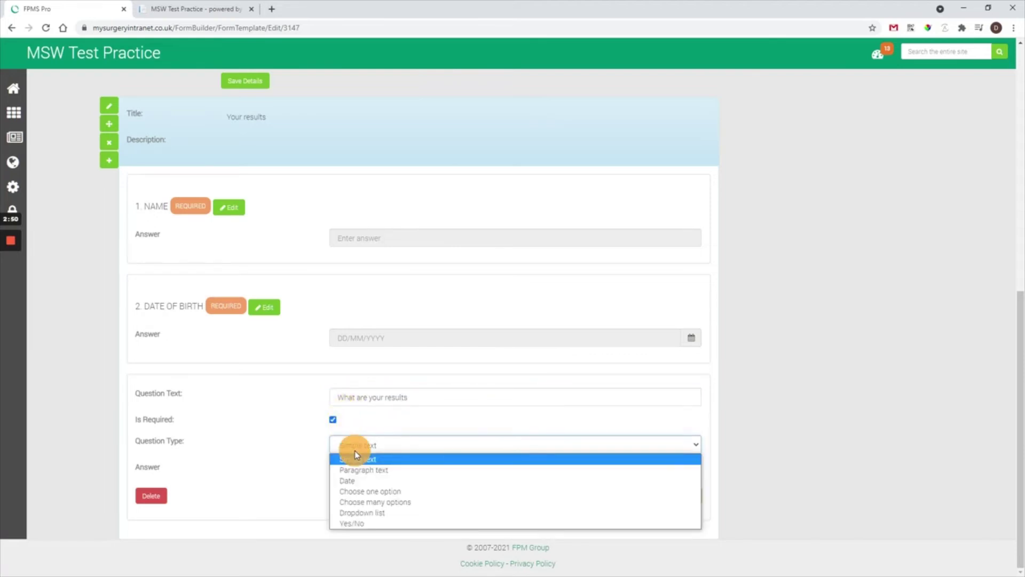
click(362, 492)
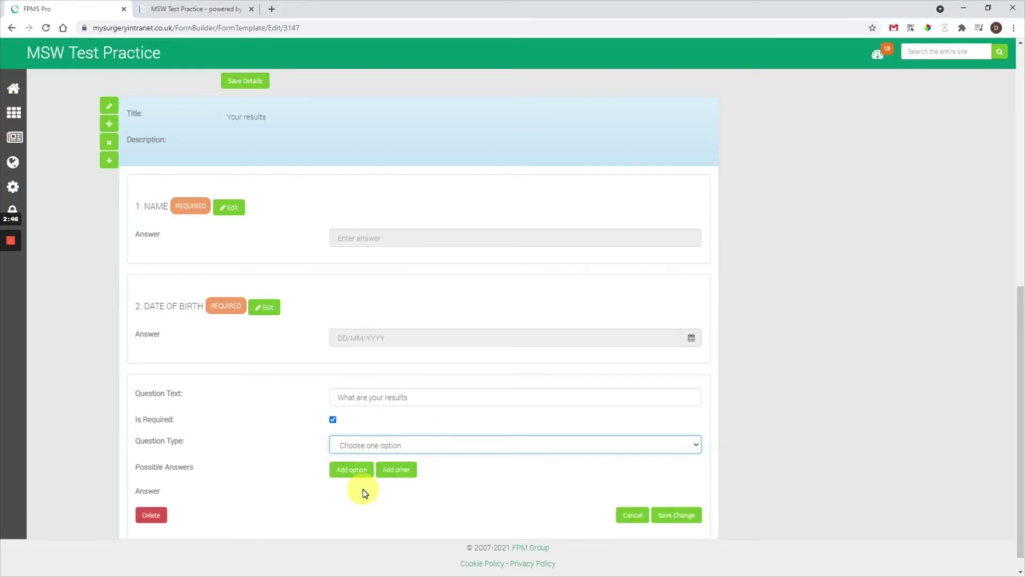
- Give the results question the possible answers 1, 2, 3 and "4 or more", and save the question
scroll(362, 489, down, 1)
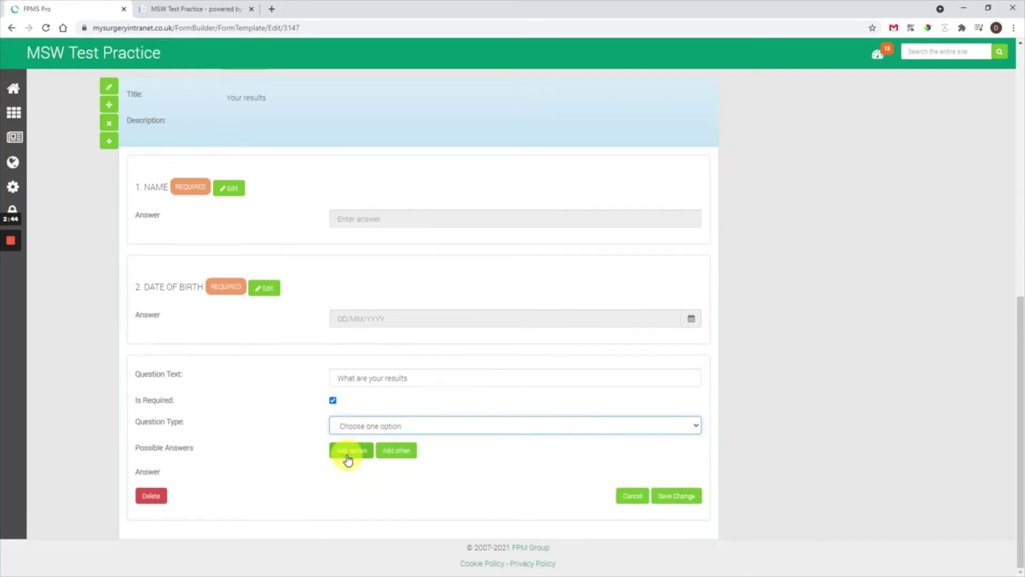
click(348, 459)
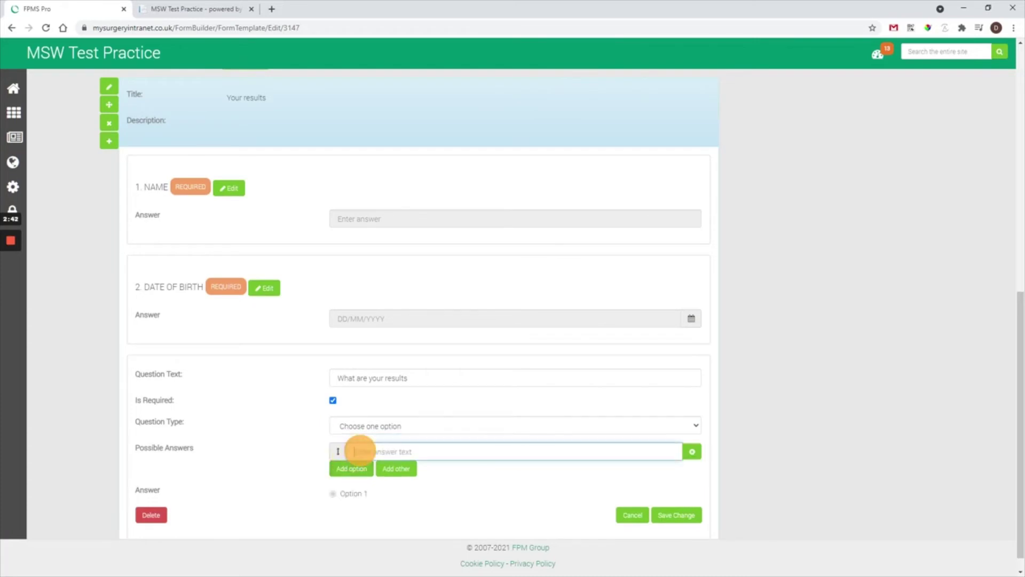
text(1)
click(355, 469)
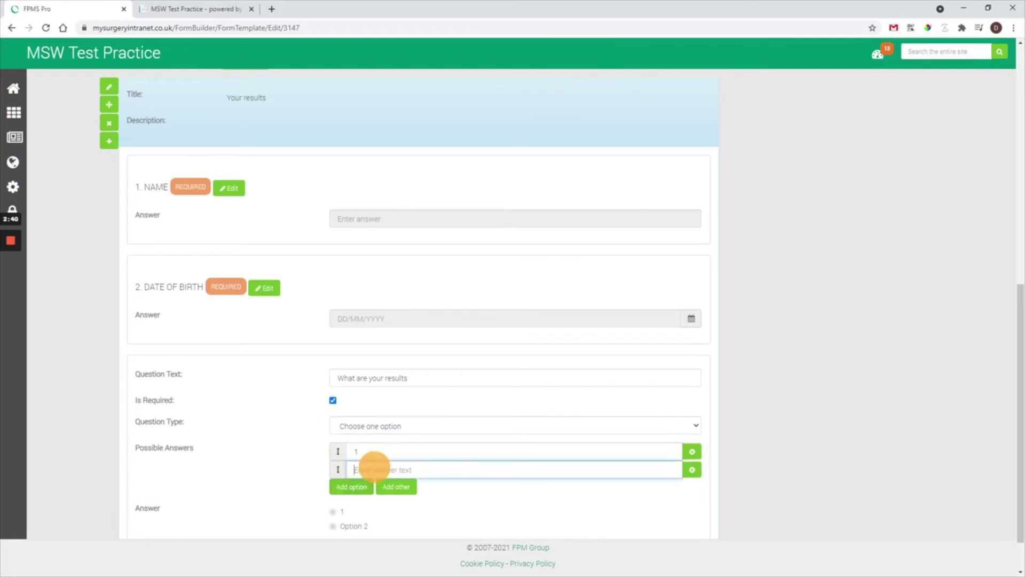
text(2)
click(356, 488)
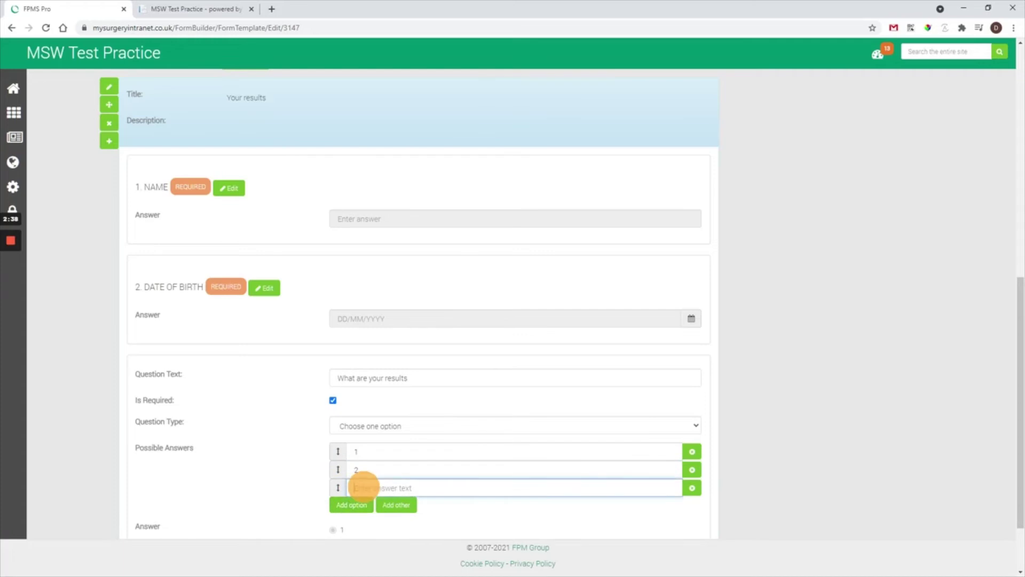
text(3)
click(353, 503)
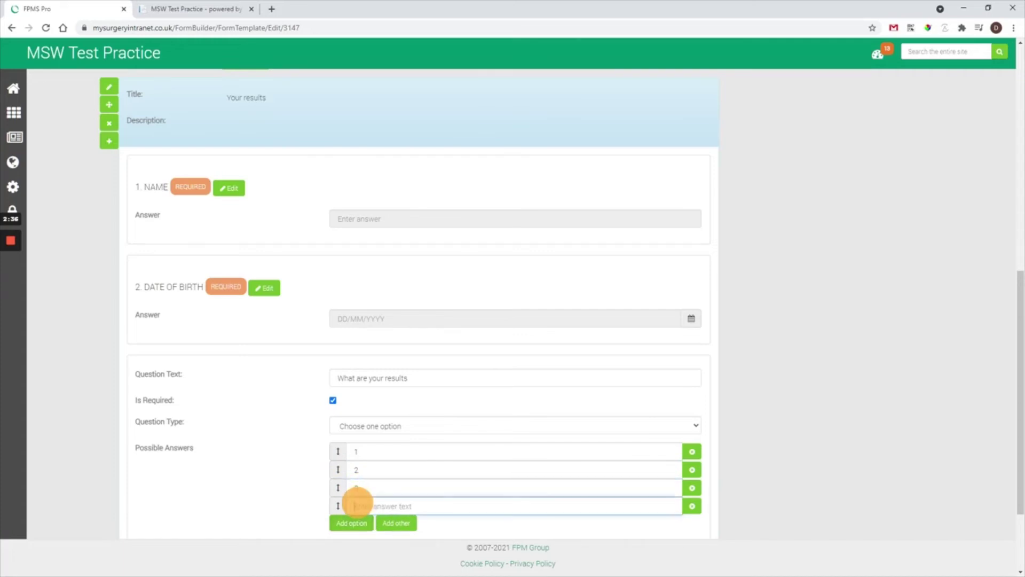
text(4 or more)
scroll(389, 423, down, 2)
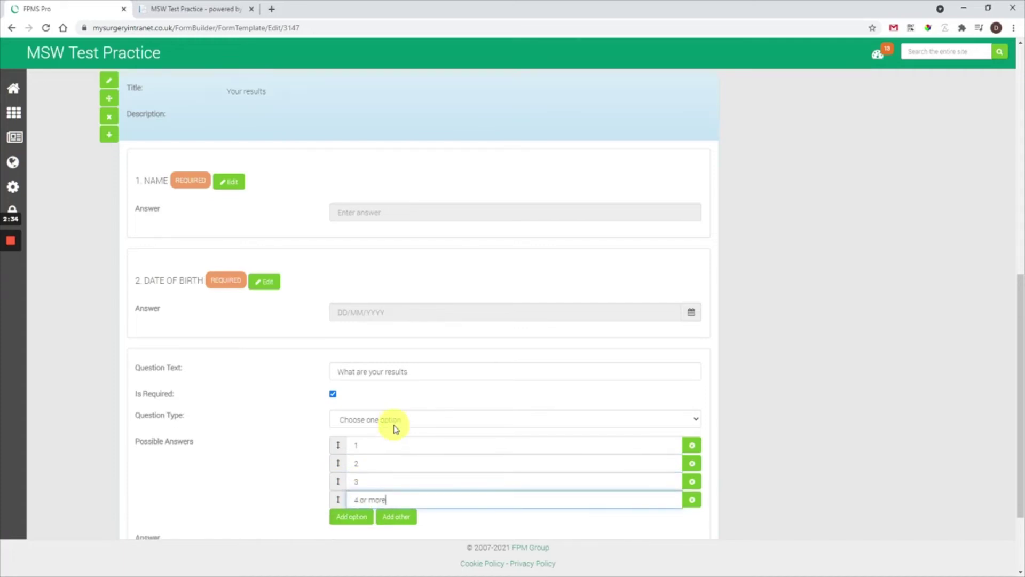
click(688, 499)
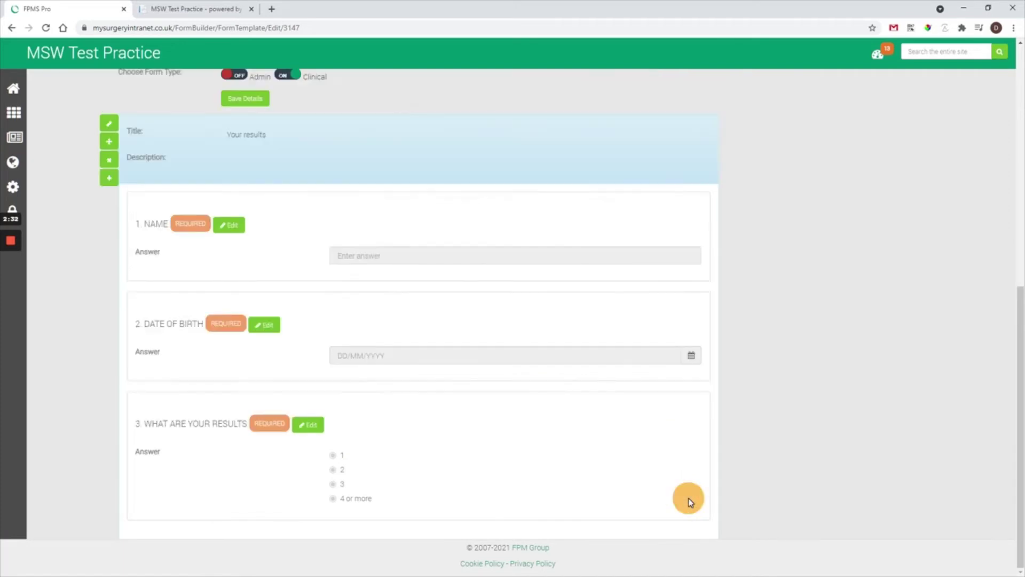
scroll(374, 320, up, 3)
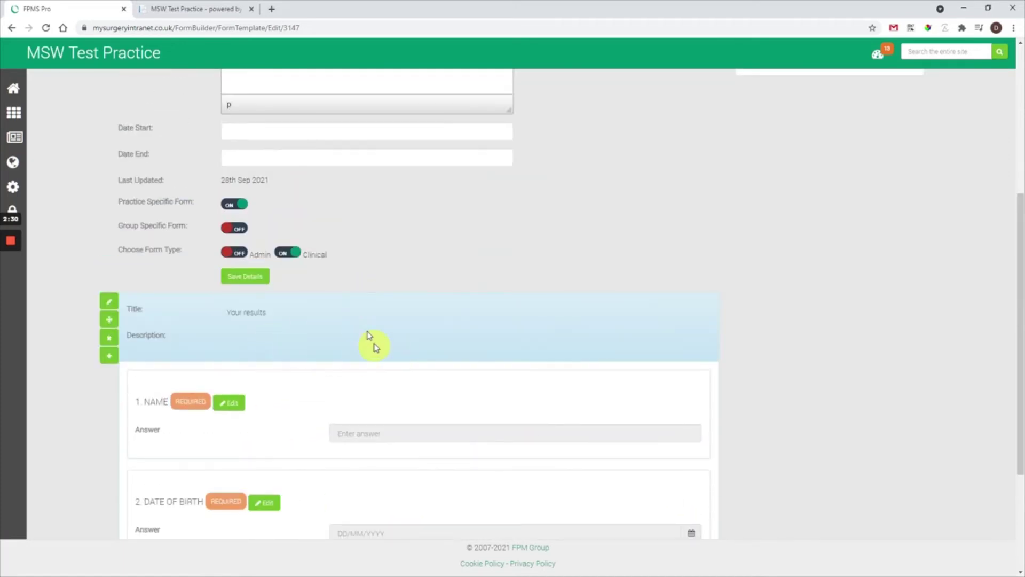
- Review the three questions of the Blood Test Results form and publish the form
scroll(270, 322, down, 1)
scroll(270, 322, down, 3)
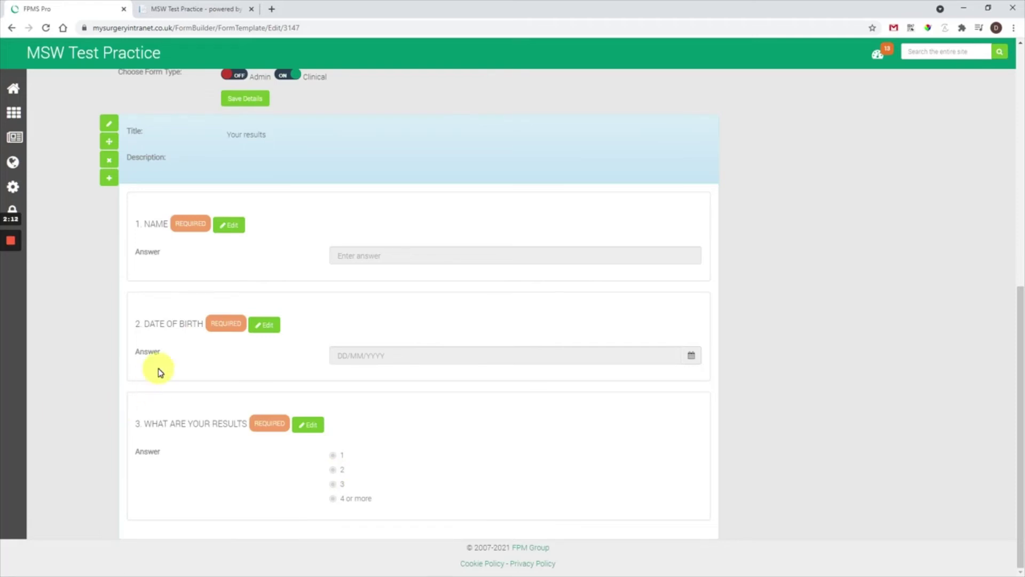
scroll(534, 230, up, 9)
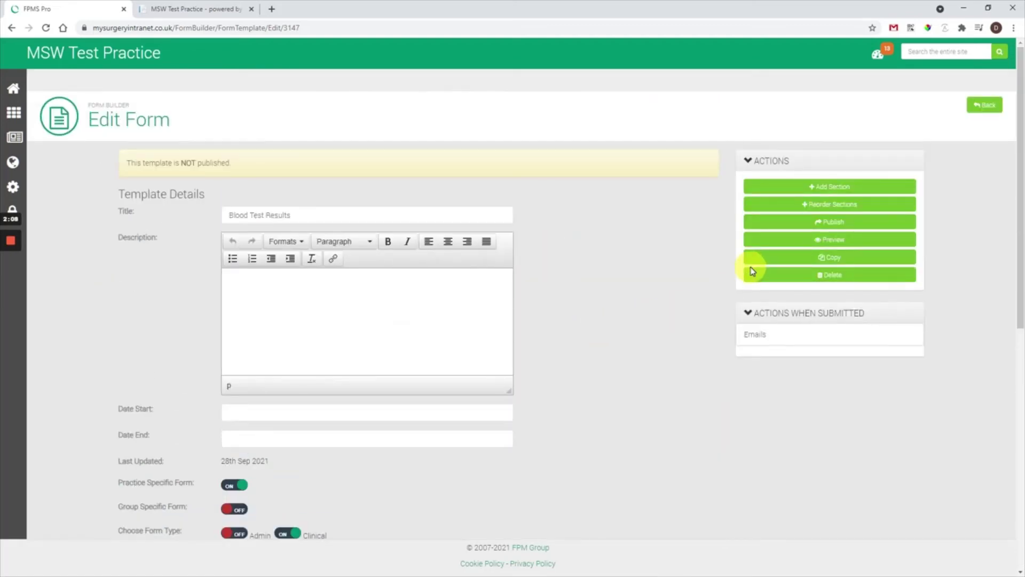
click(799, 227)
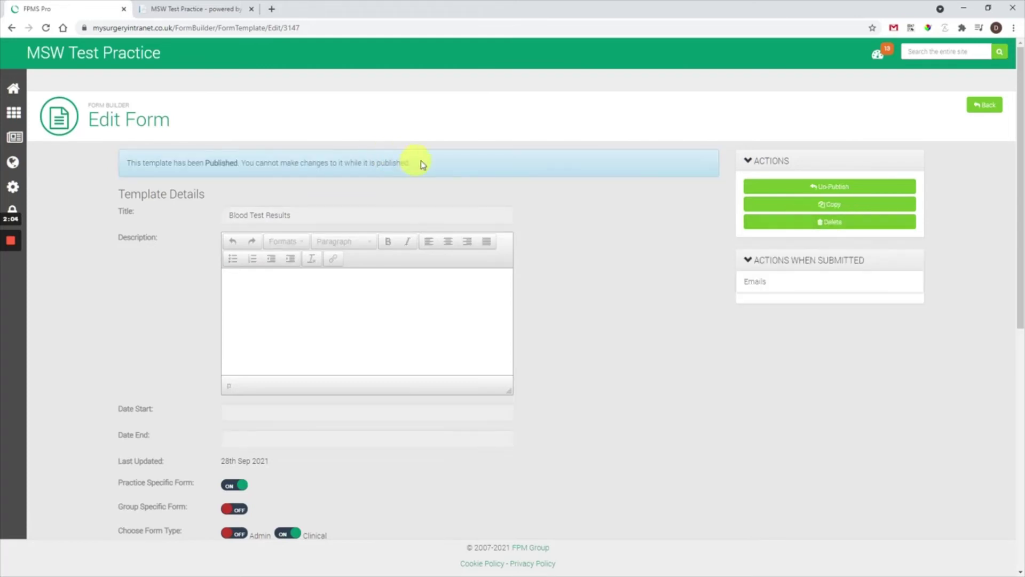
drag(440, 161, 131, 164)
click(129, 164)
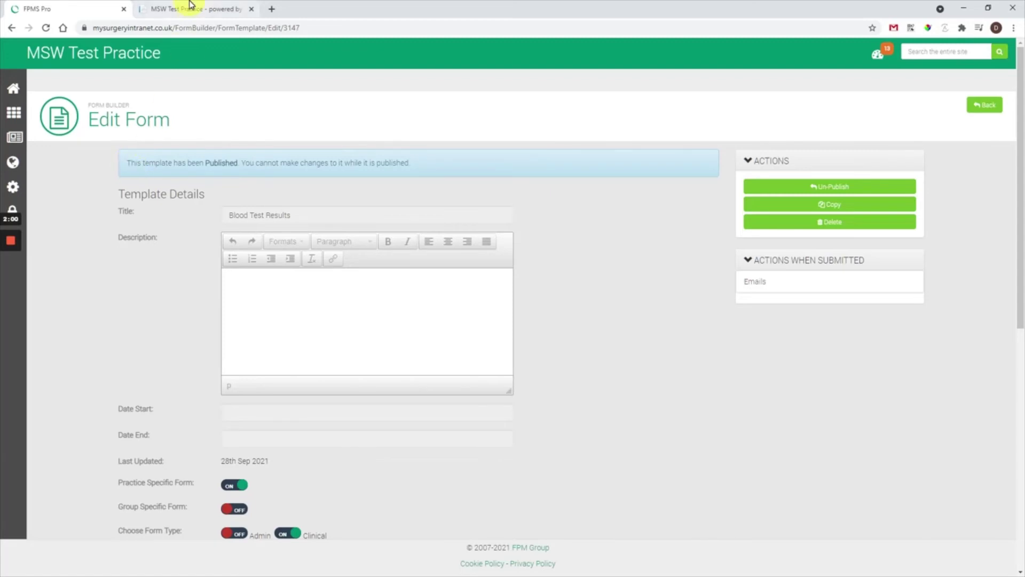
- Switch to the practice website's editor and show the page manager with all types of page
click(217, 9)
click(298, 52)
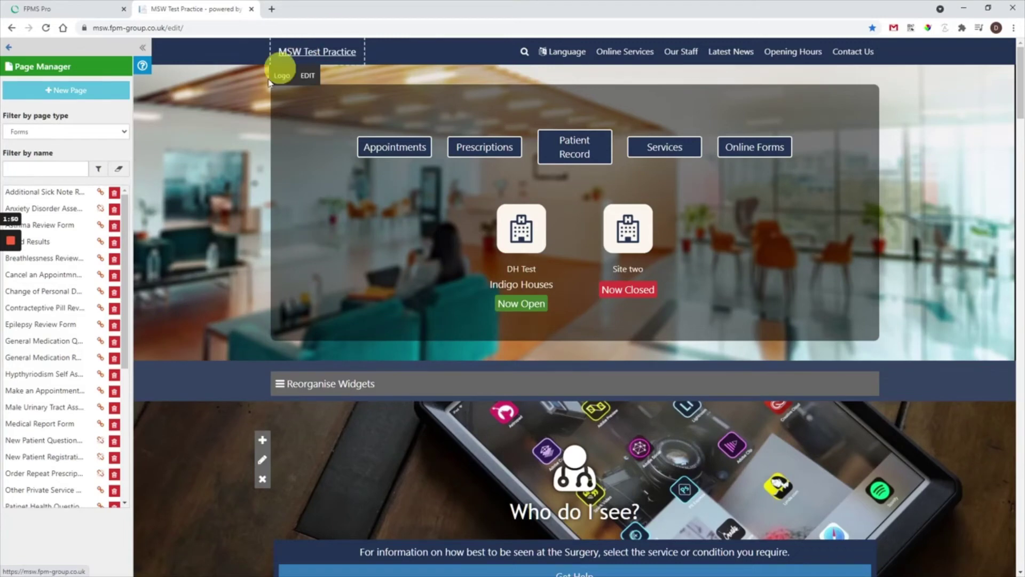
click(11, 48)
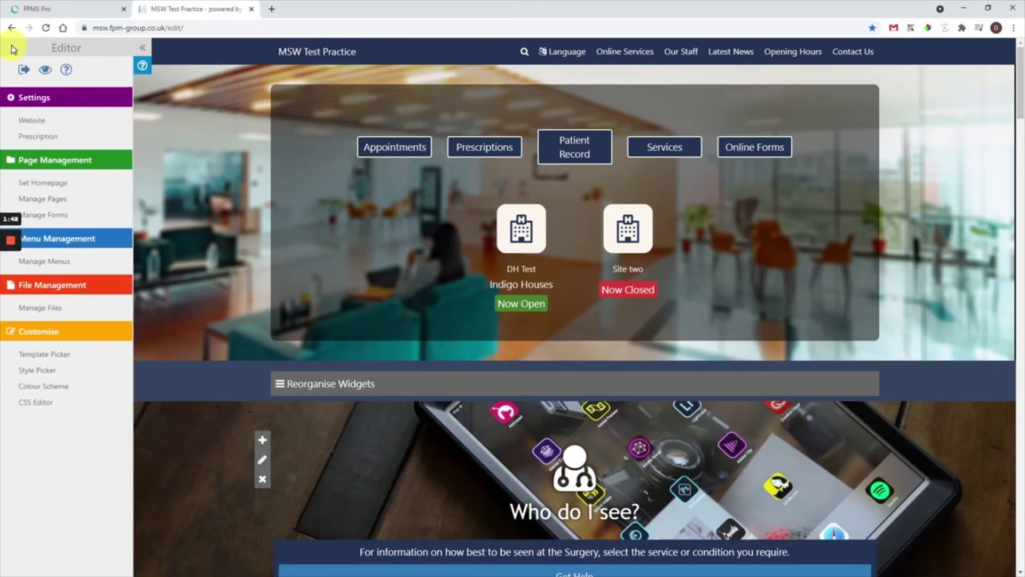
click(61, 202)
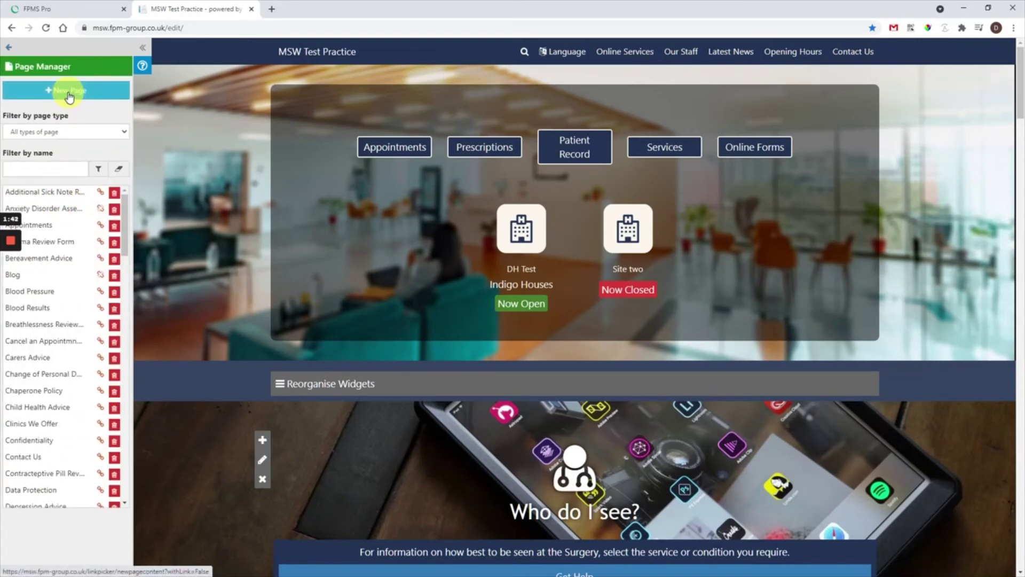
- Add a new website page named "Blood Test Results" with the page type Forms and save it
click(69, 95)
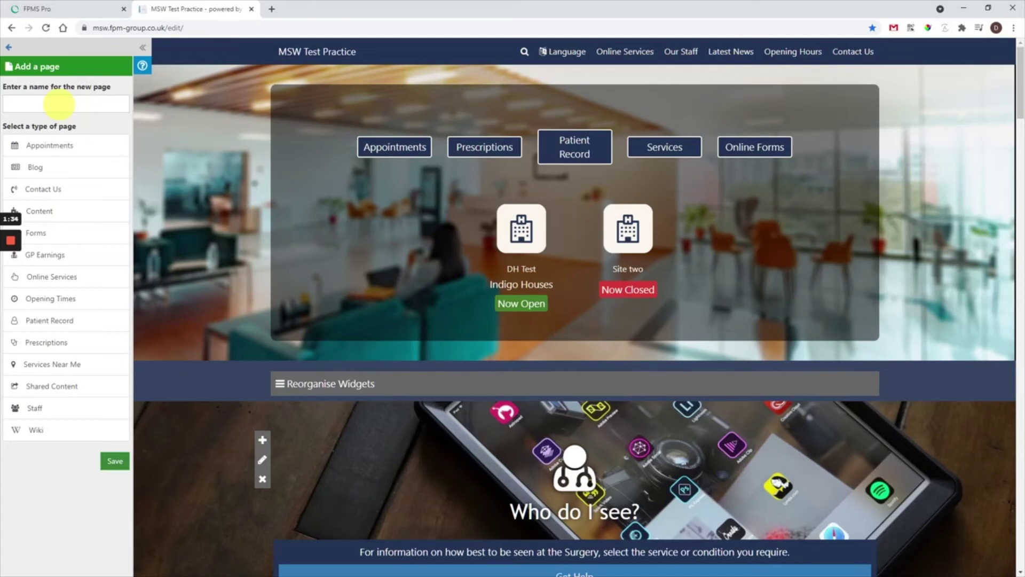
click(59, 104)
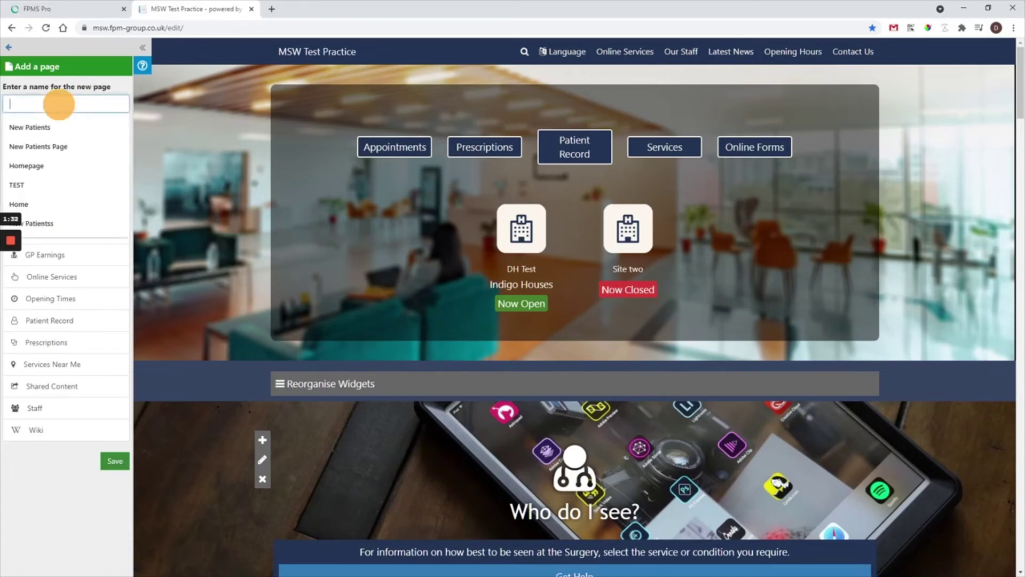
text(Bloo)
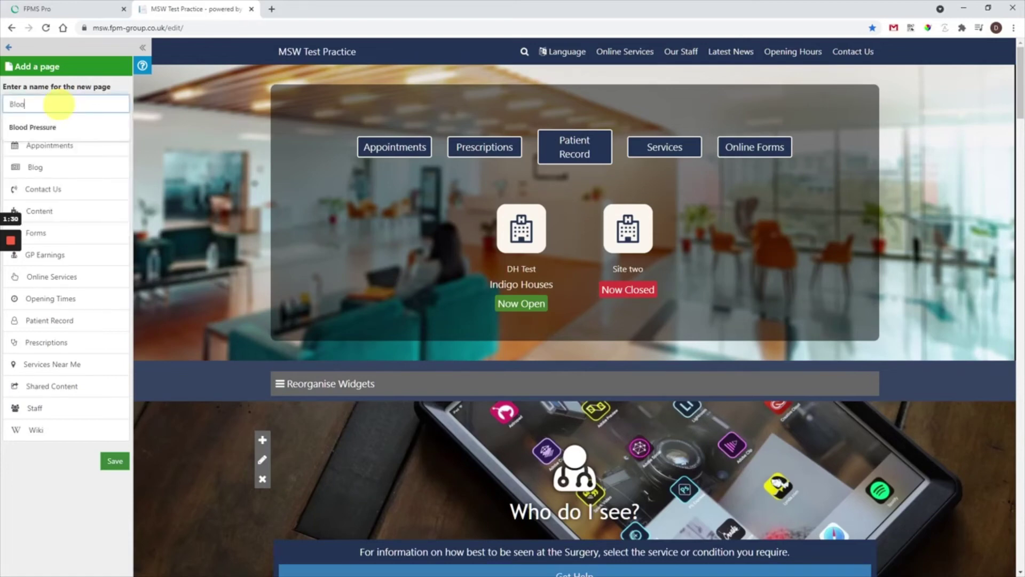
text(d Test Results)
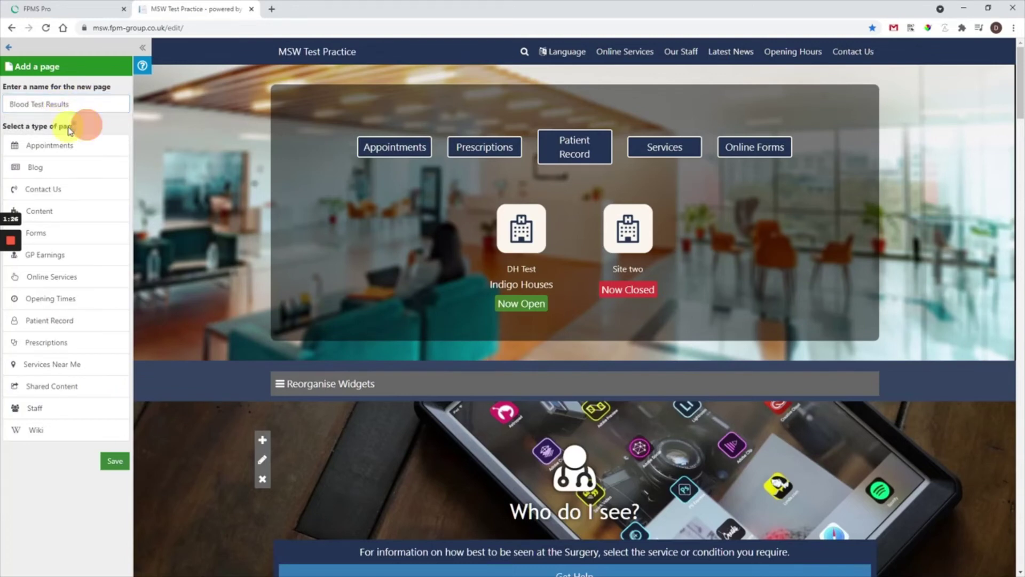
drag(80, 126, 5, 128)
click(87, 122)
click(41, 238)
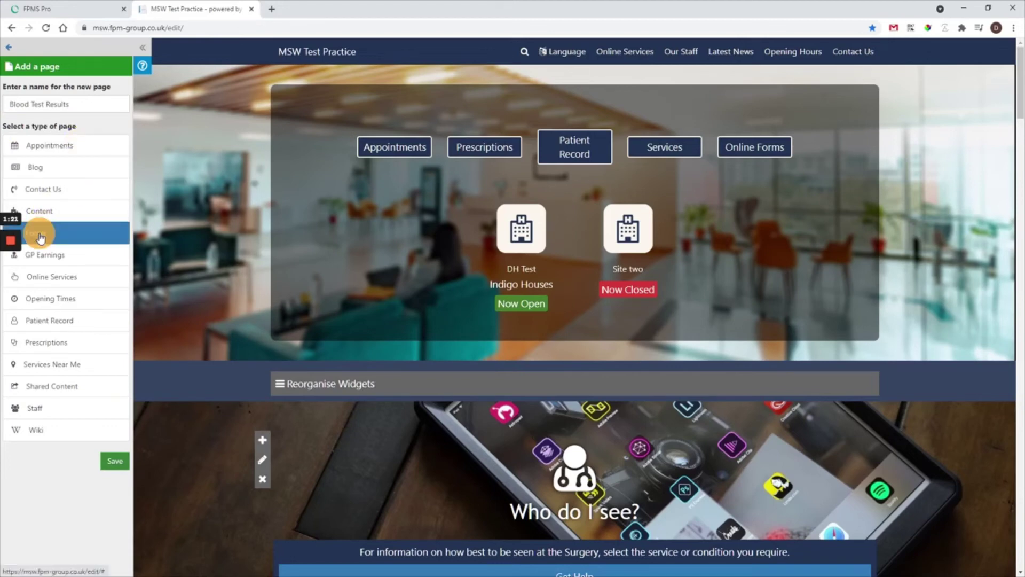
click(113, 462)
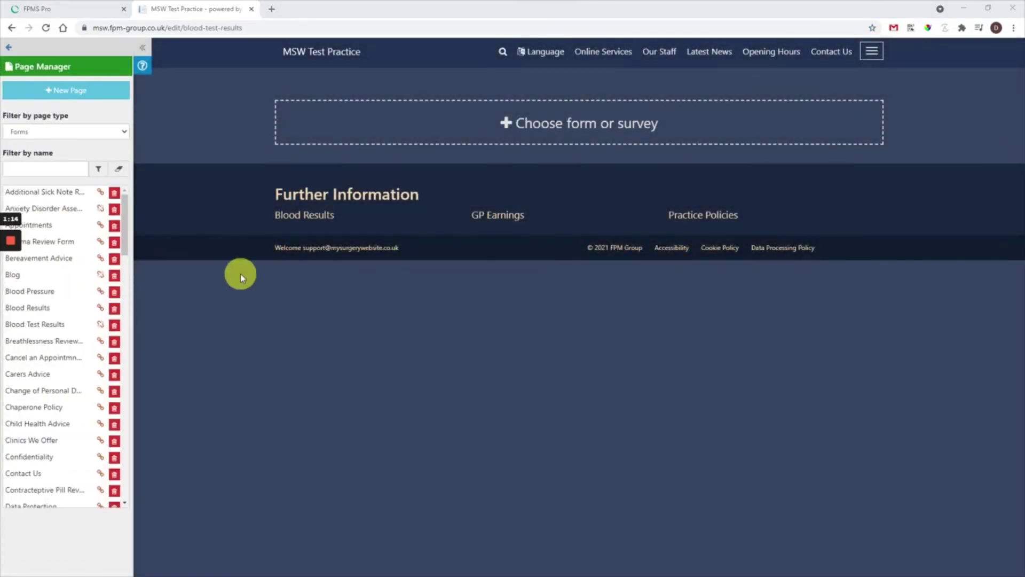
- Link the new page to the custom "Blood Test Results" form under My Forms and save the choice
drag(263, 28, 207, 28)
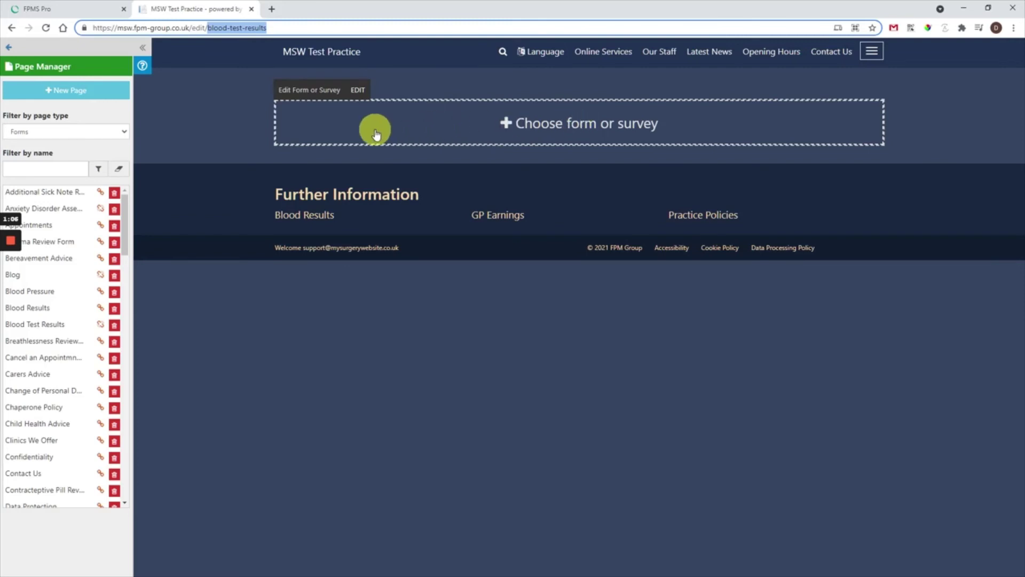
click(358, 91)
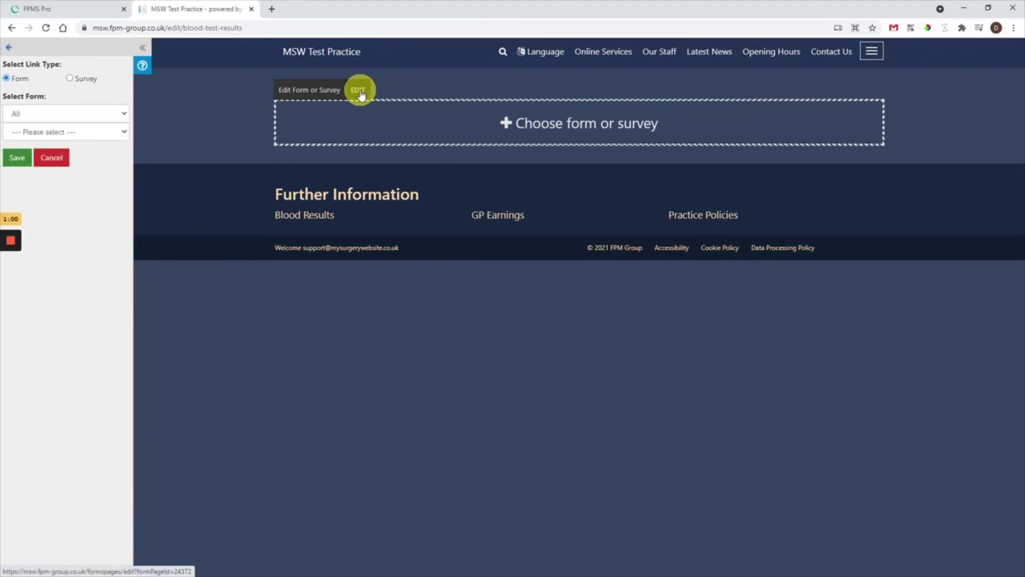
click(95, 138)
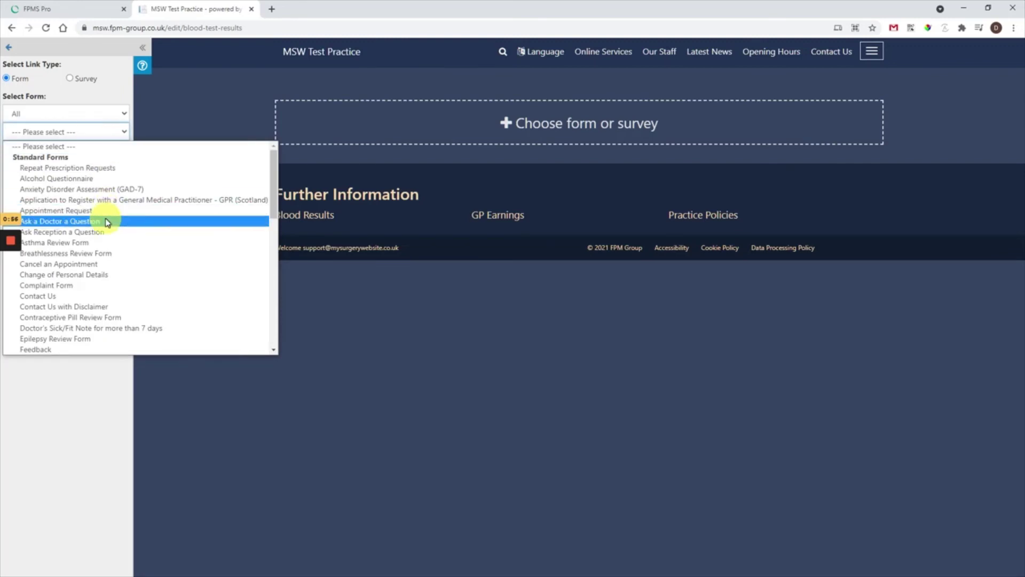
scroll(107, 221, down, 5)
scroll(106, 222, down, 1)
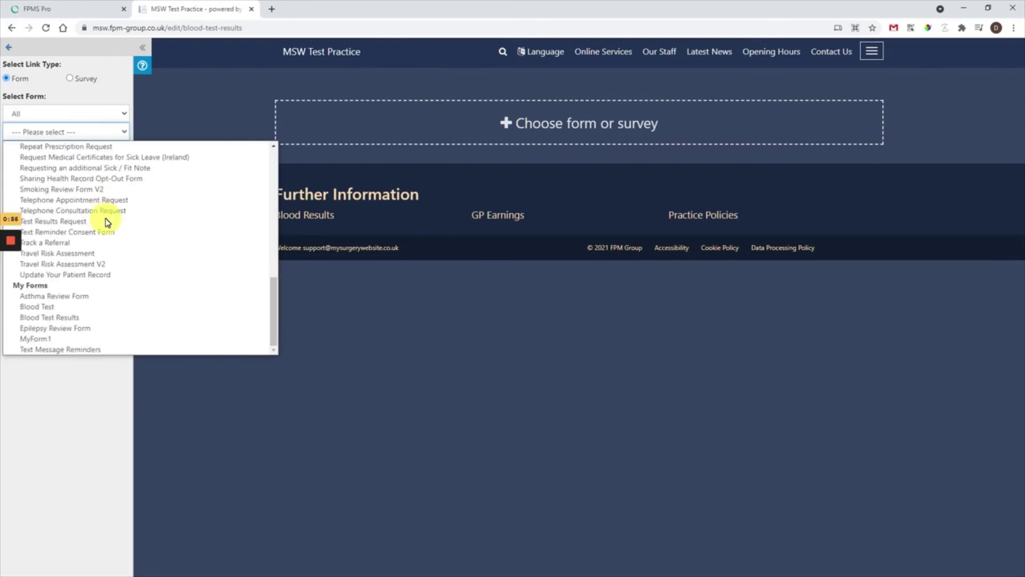
click(67, 319)
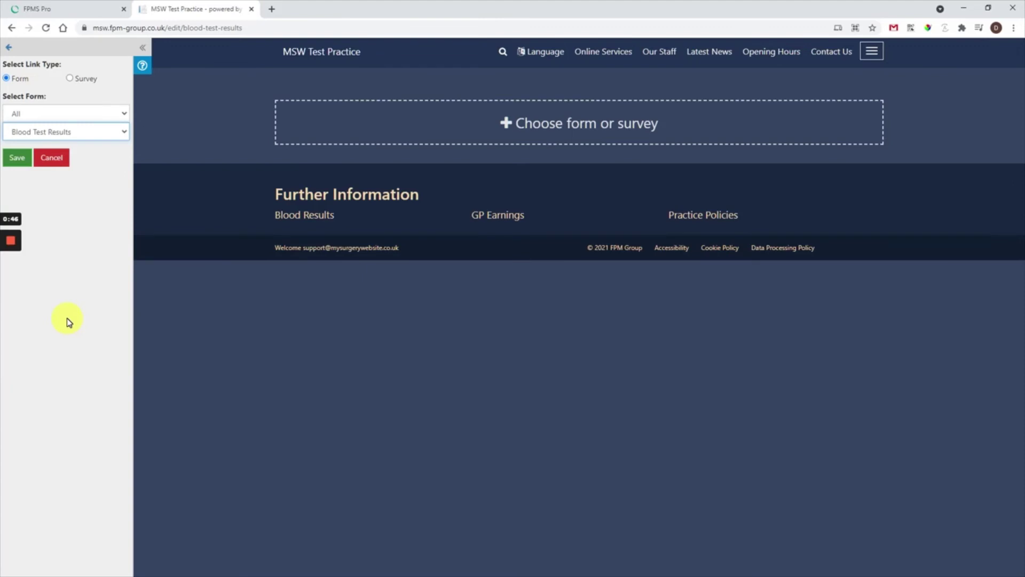
click(17, 162)
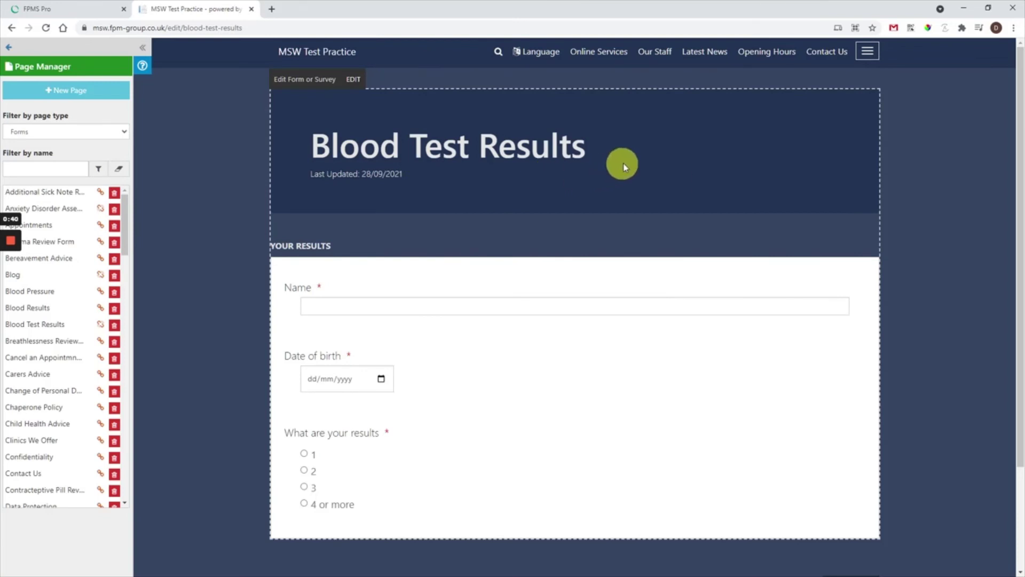
- Check the form on its website page, from the heading and section title through the questions to the submit control
drag(628, 158, 608, 147)
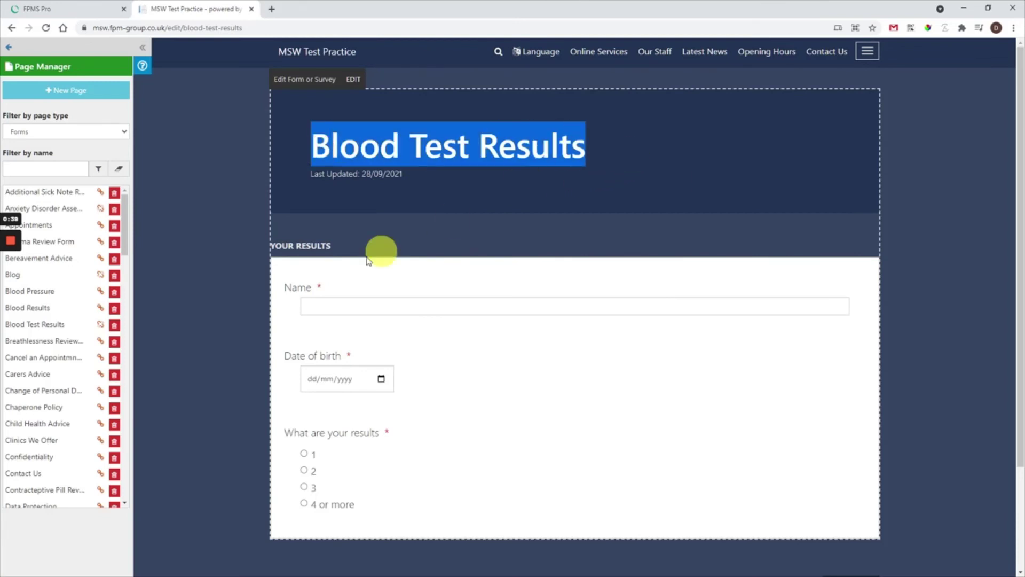
drag(339, 248, 267, 247)
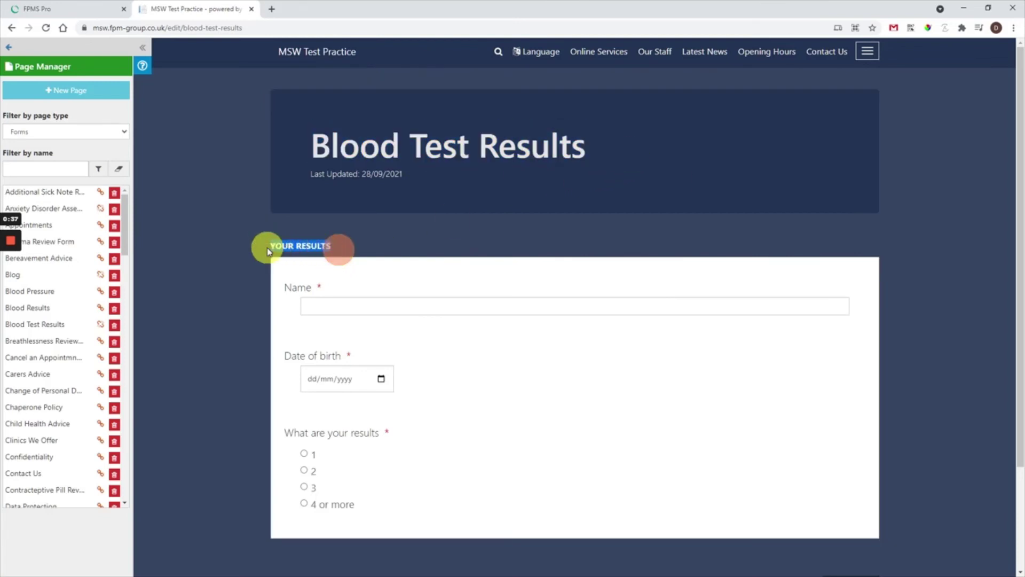
click(273, 305)
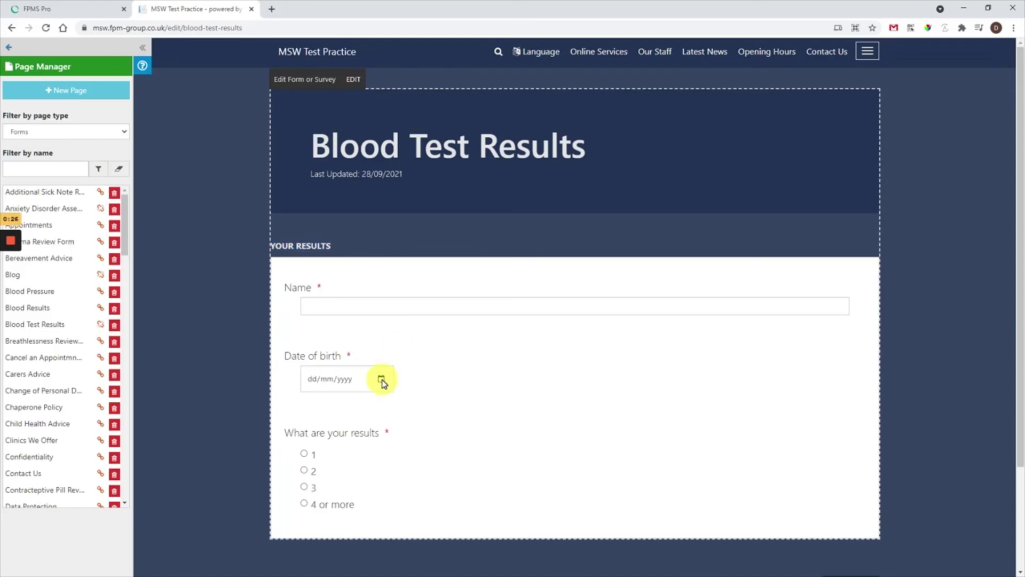
scroll(278, 464, down, 2)
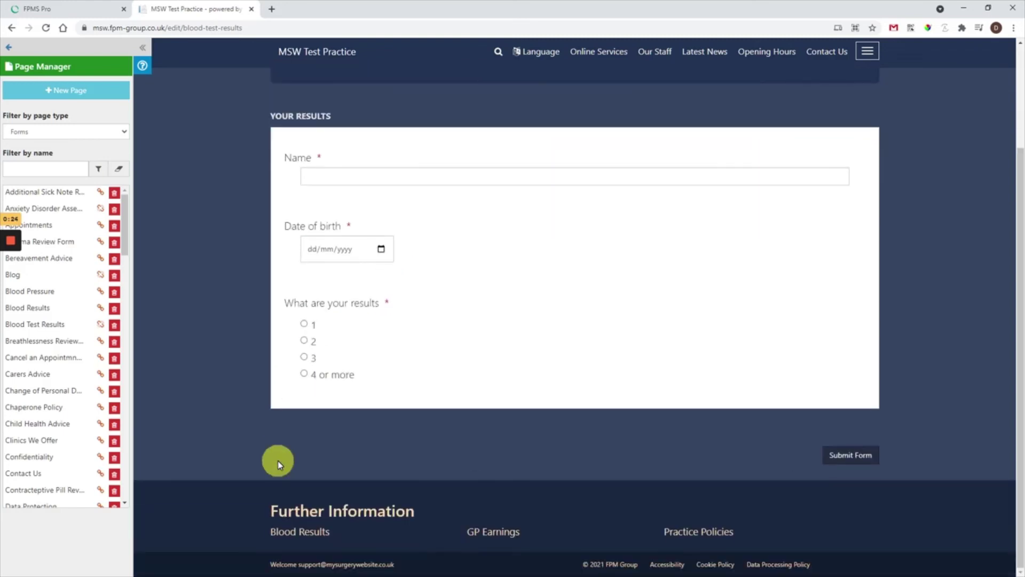
click(864, 457)
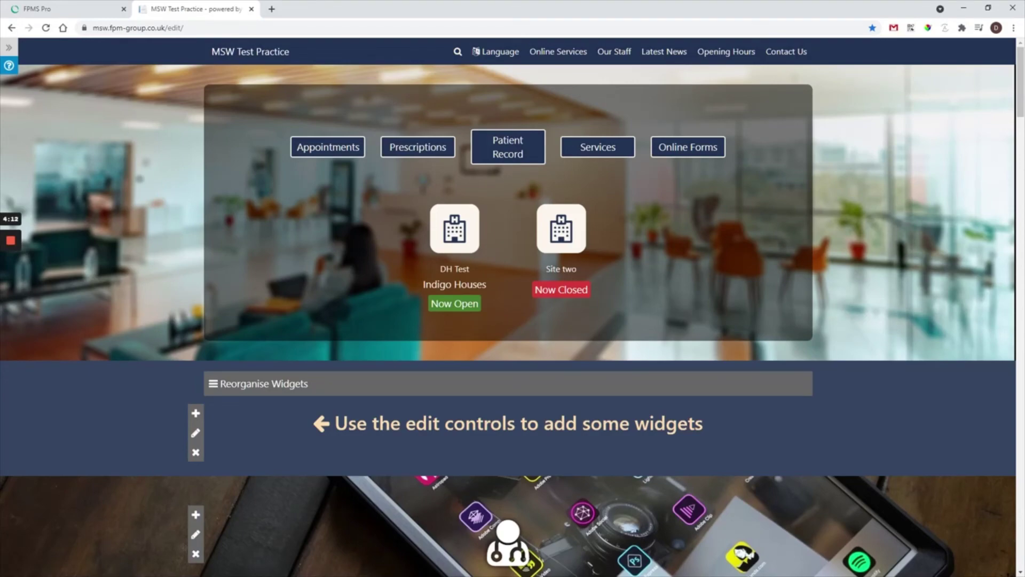
- Look through the homepage widgets and the Services page for a suitable place to link the new form
scroll(412, 407, down, 3)
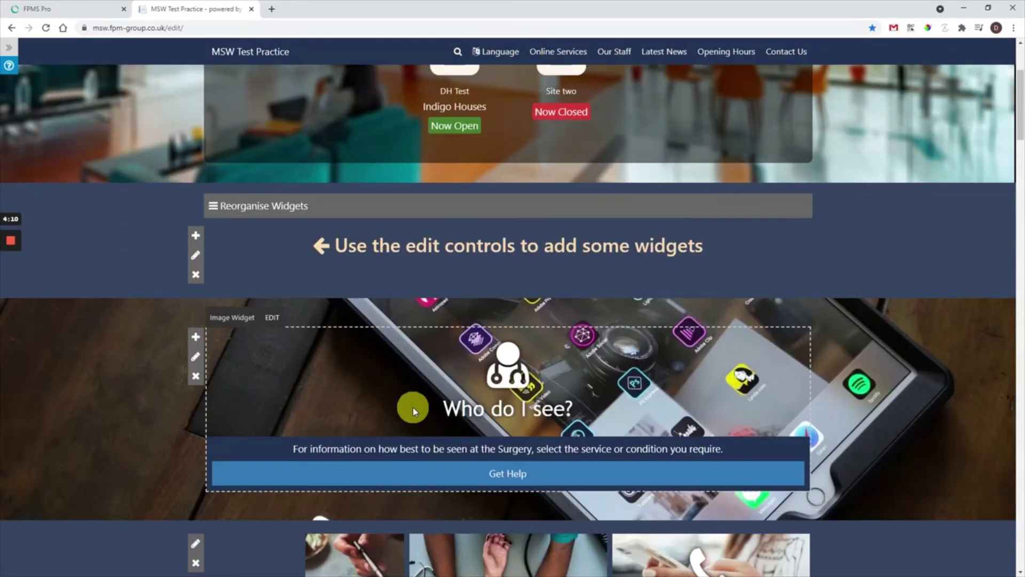
scroll(347, 236, up, 3)
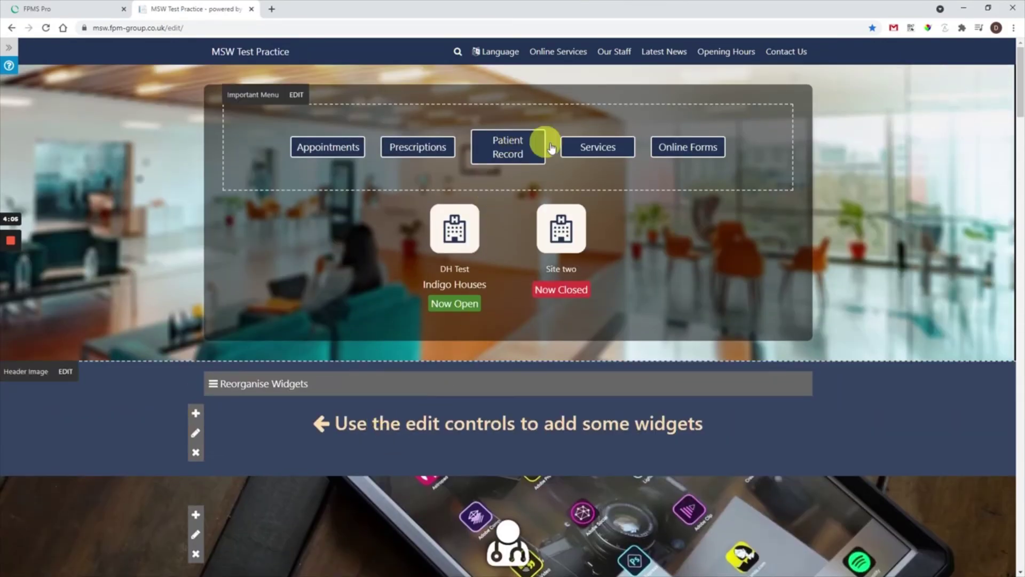
click(611, 151)
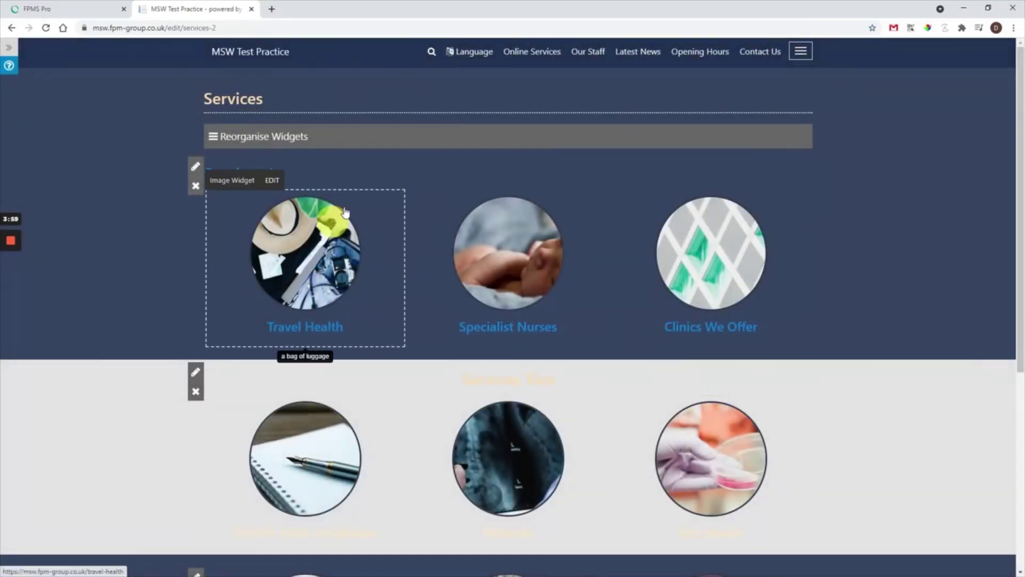
click(251, 55)
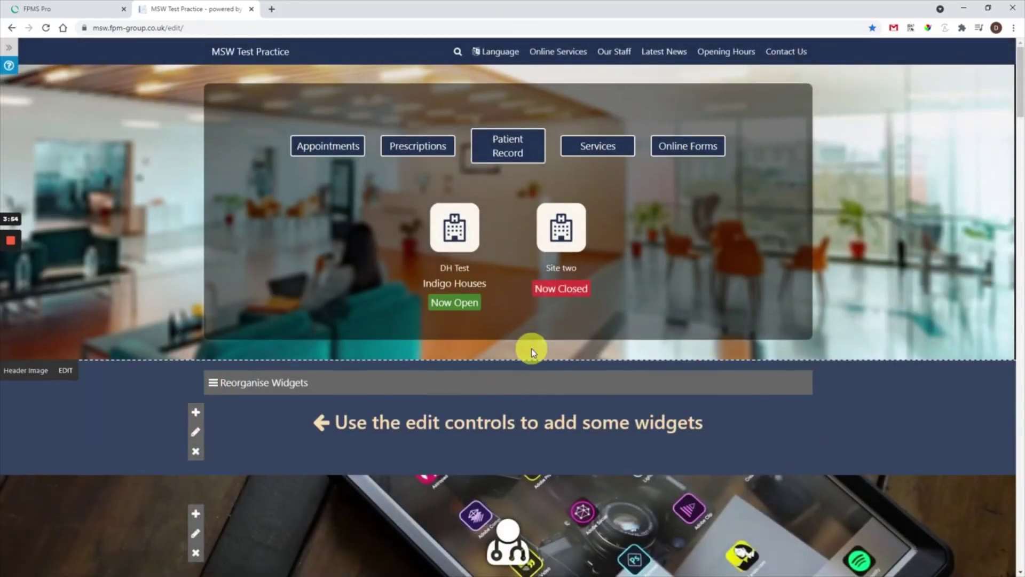
scroll(531, 348, down, 7)
scroll(530, 348, up, 7)
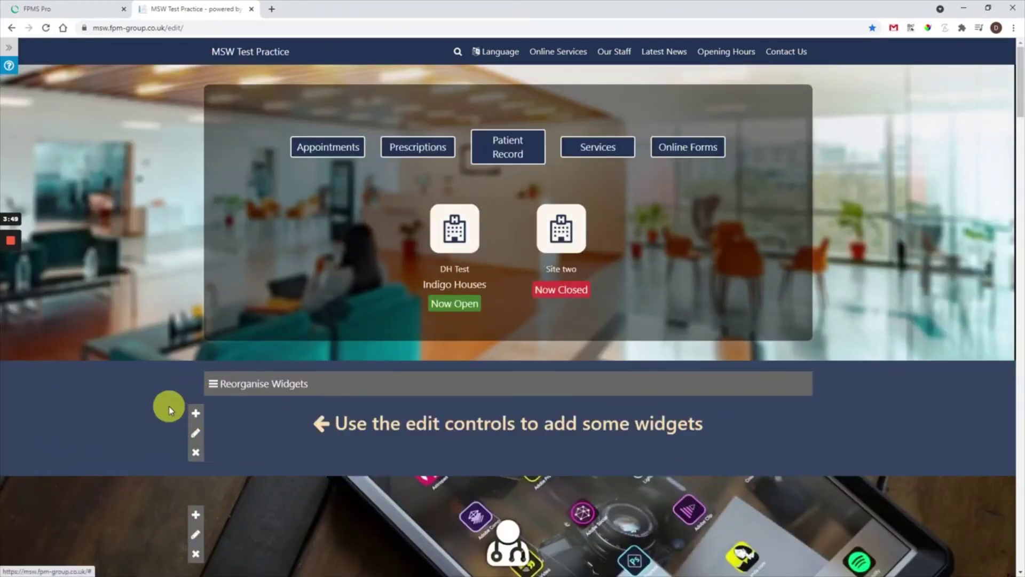
- Add an Image widget to the empty widget row beneath the homepage header
click(210, 416)
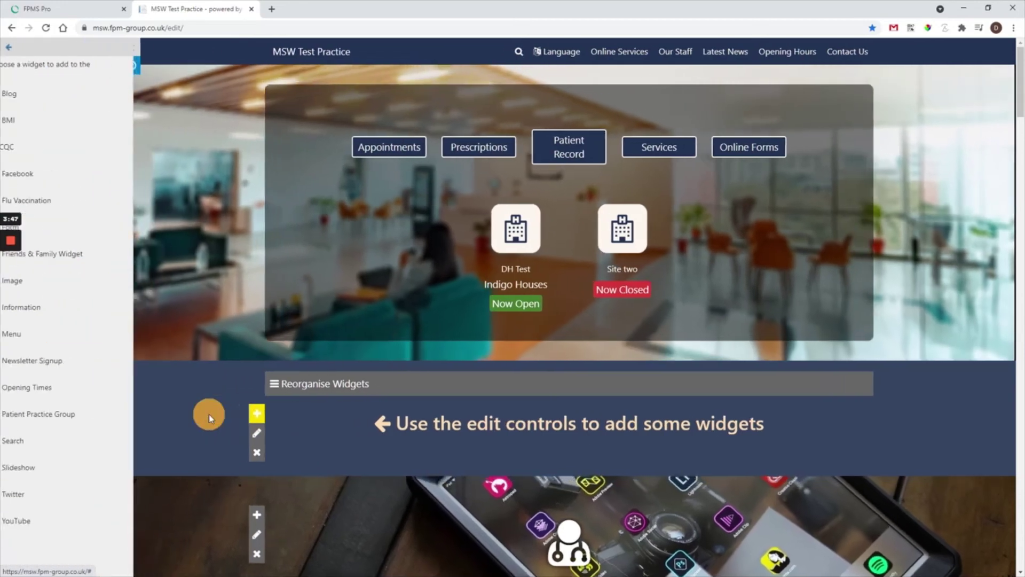
click(48, 283)
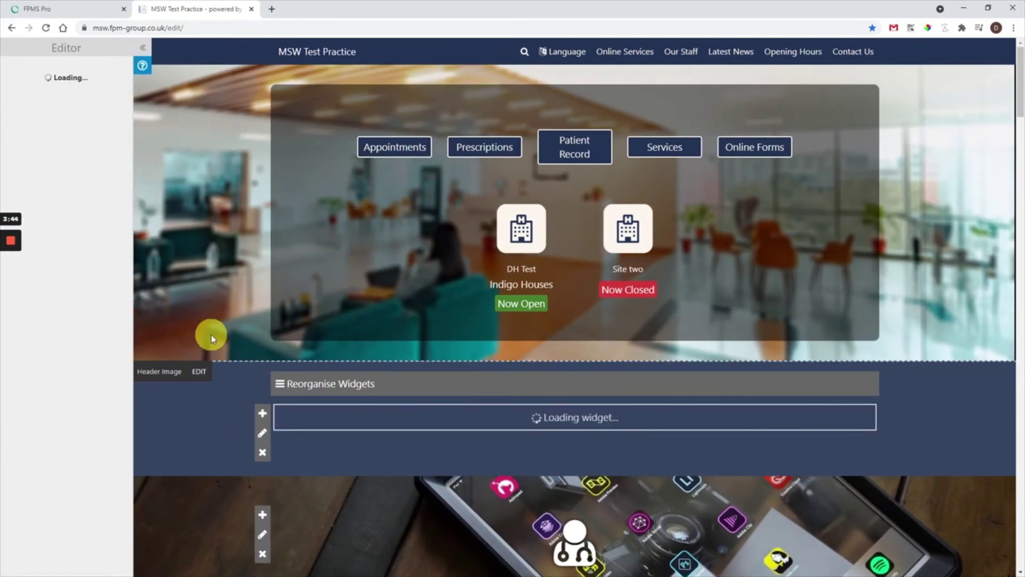
scroll(210, 335, down, 3)
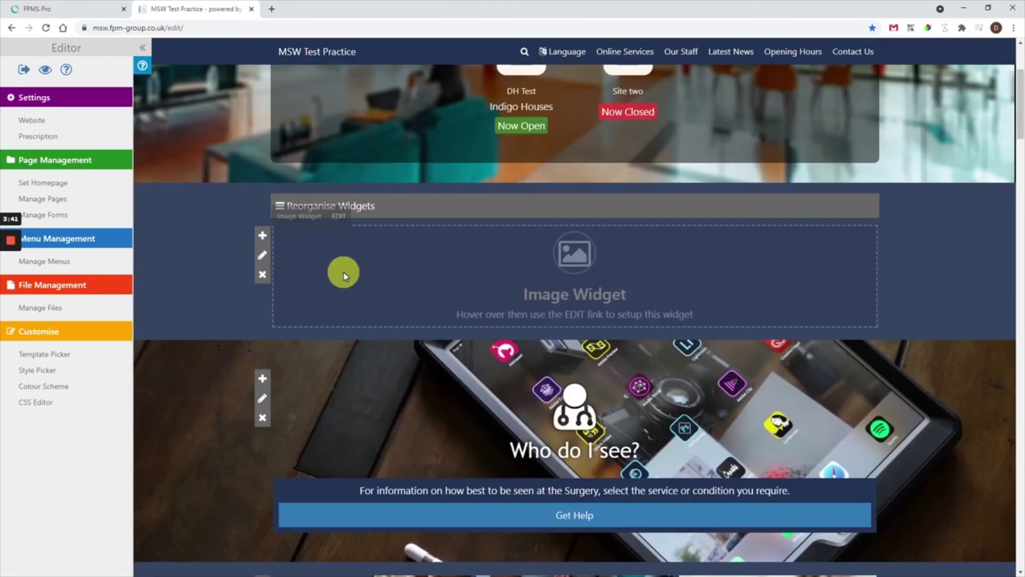
- Title the new Image widget "Blood Test Results" and give it the text "Fill out our new blood test results form here"
click(339, 216)
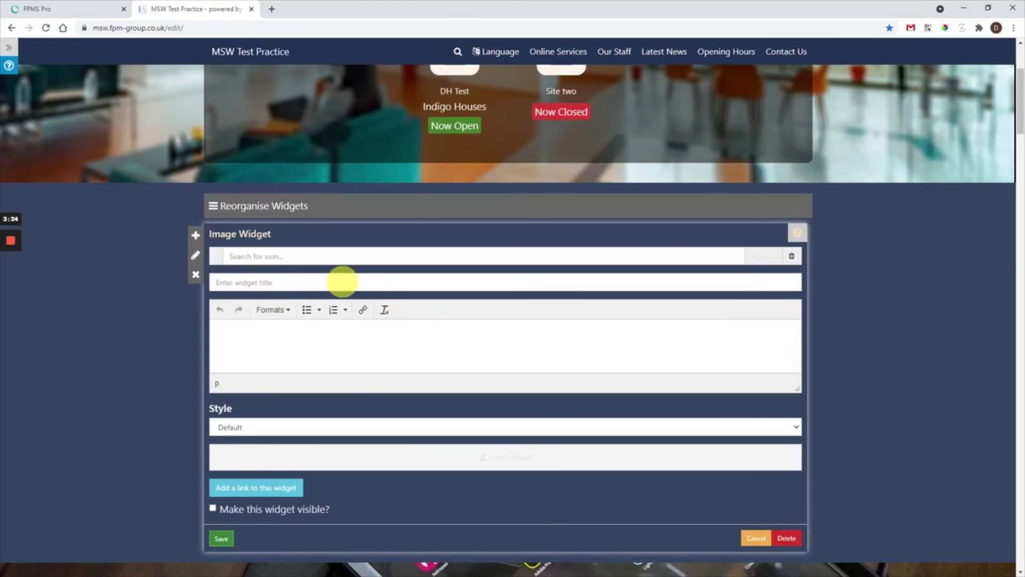
click(342, 282)
text(Blood Te)
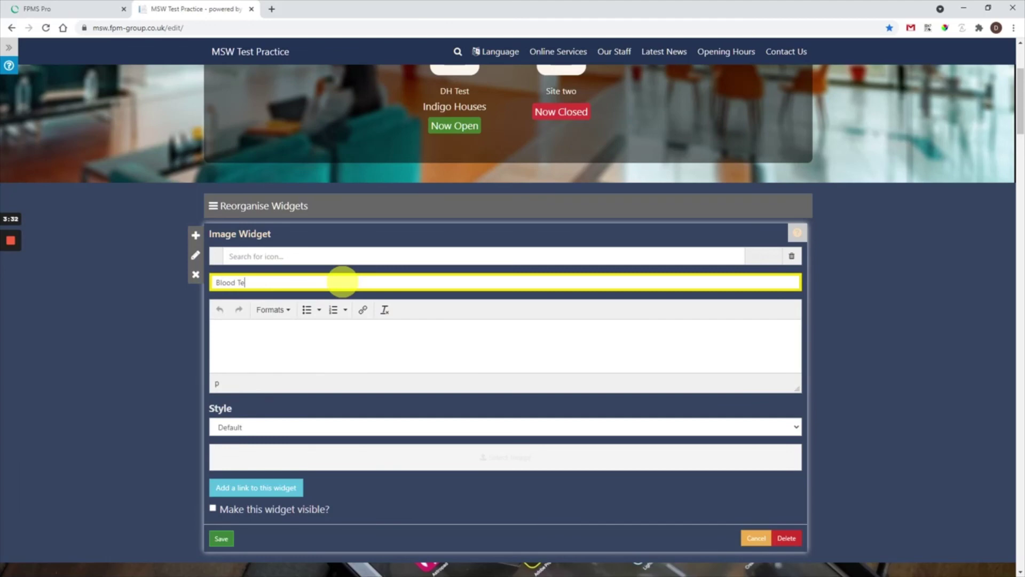
text(st Results)
click(258, 334)
text(Fill out our new)
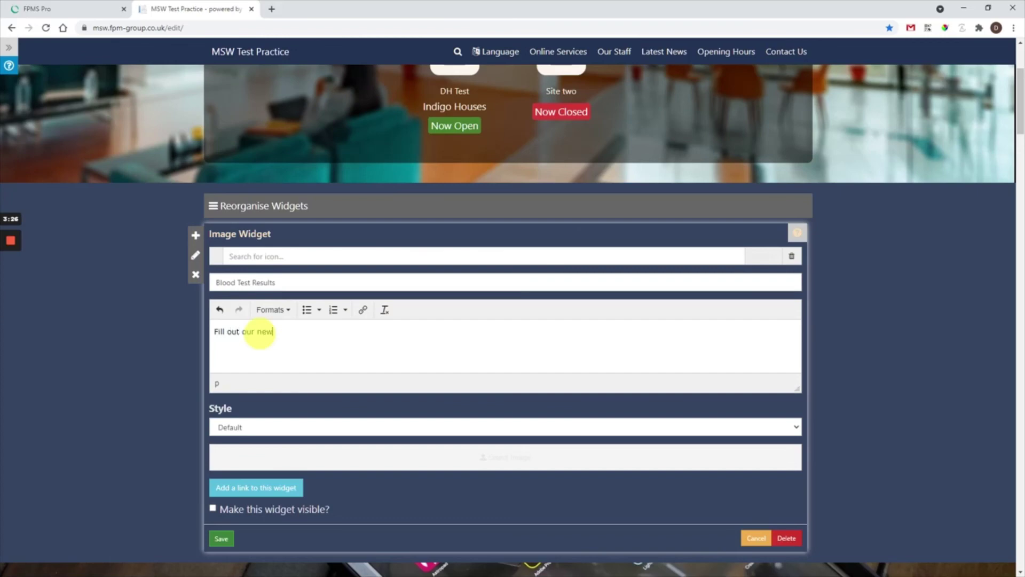
text( blood test results form here)
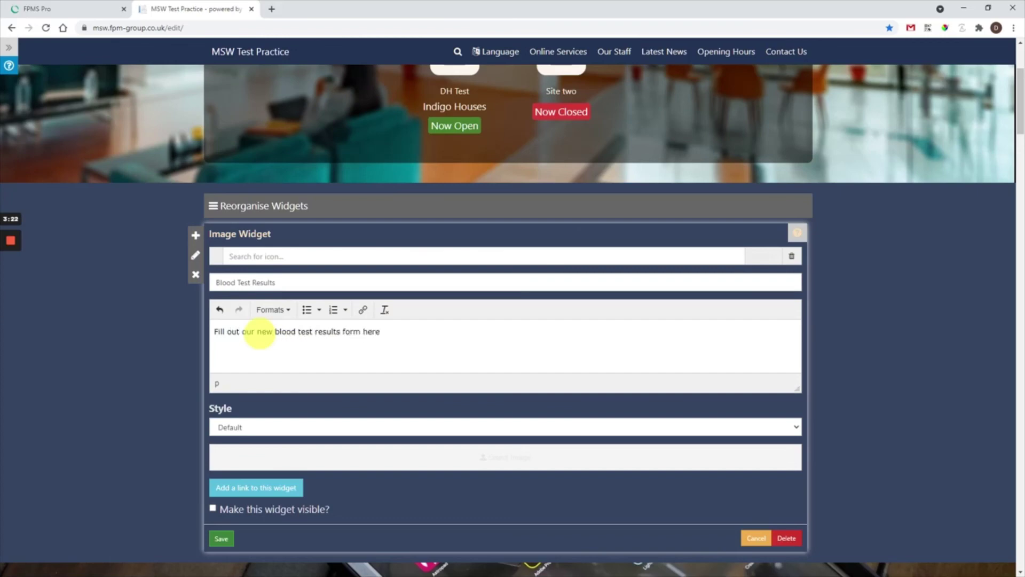
- Search the online image library for "blood" and pick the photo of blood being drawn with a syringe for the widget
click(484, 458)
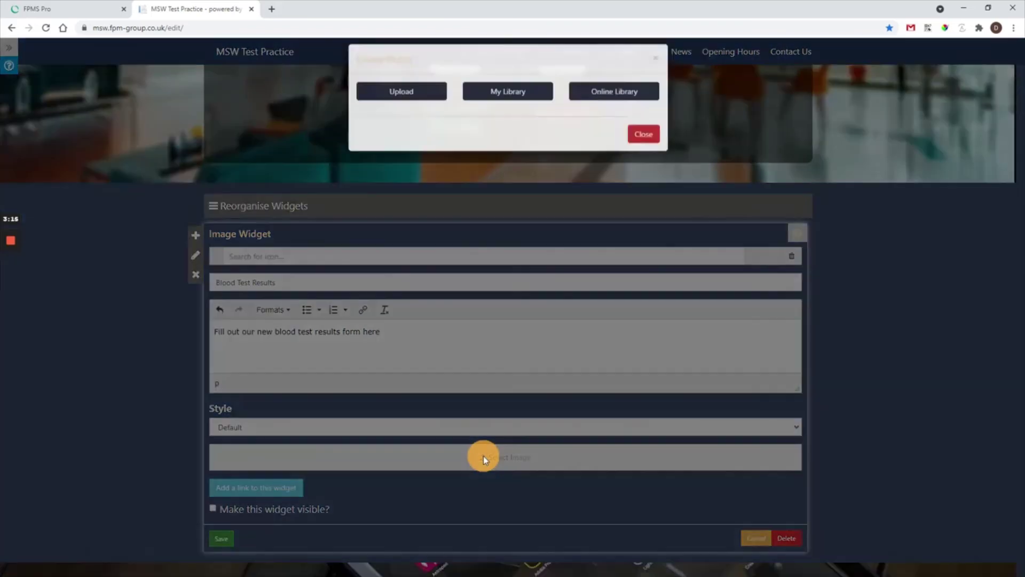
click(607, 106)
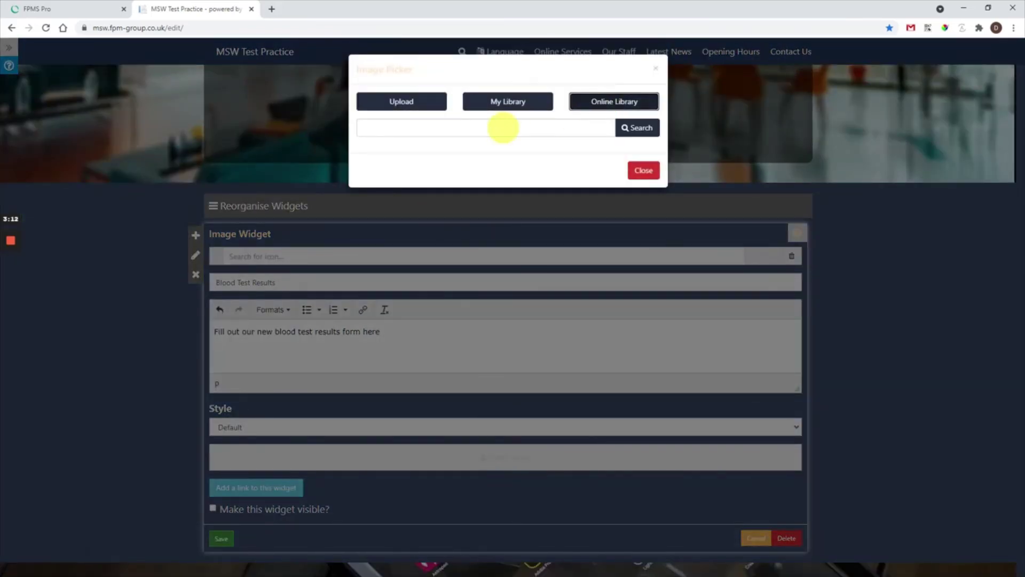
click(503, 128)
text(blood)
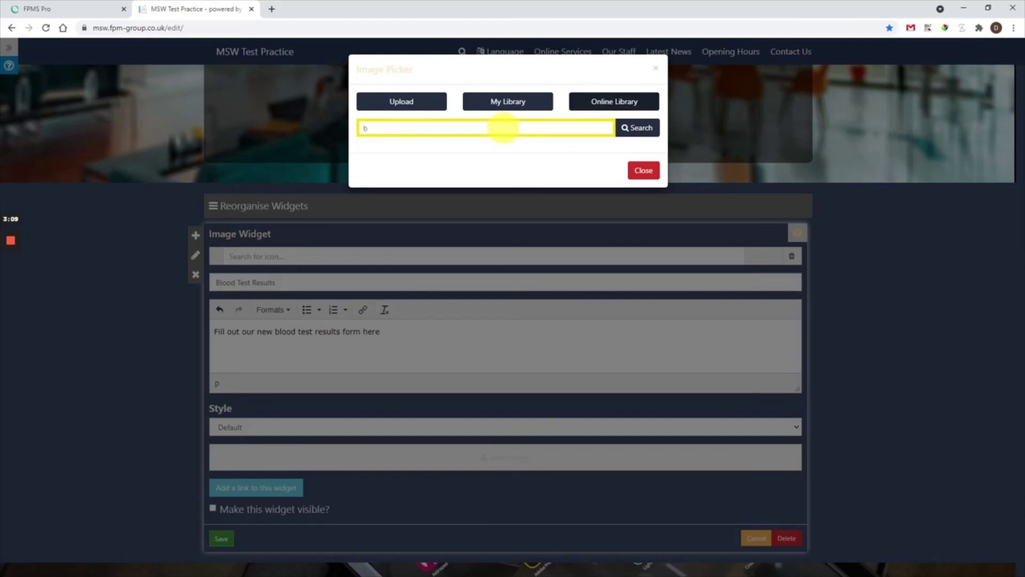
click(638, 127)
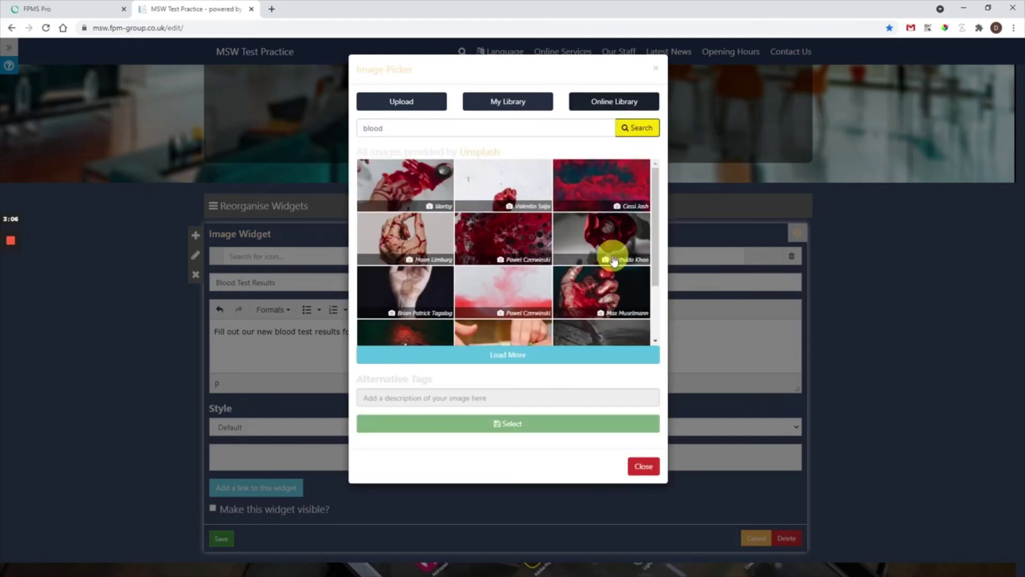
scroll(655, 237, down, 1)
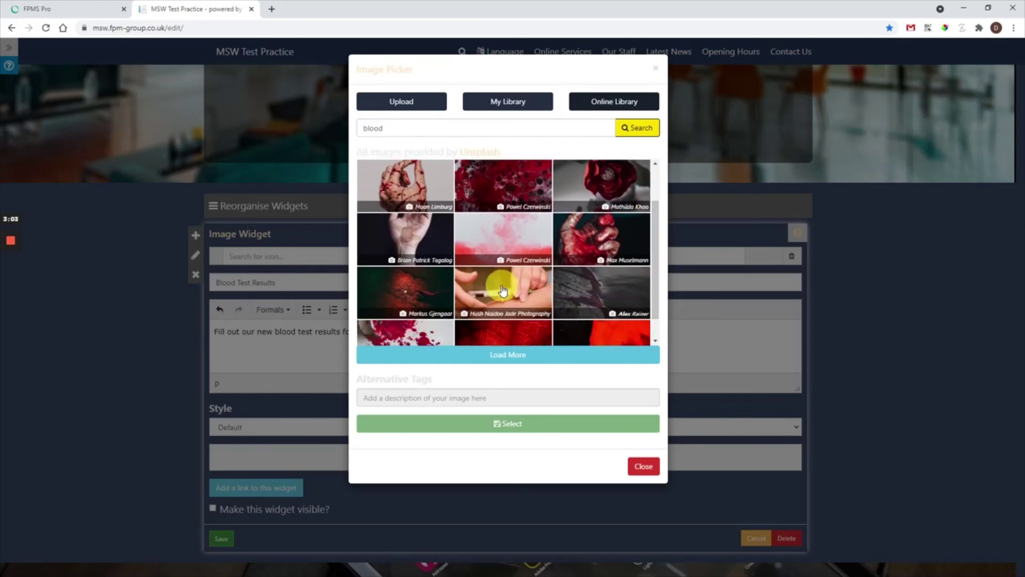
click(494, 294)
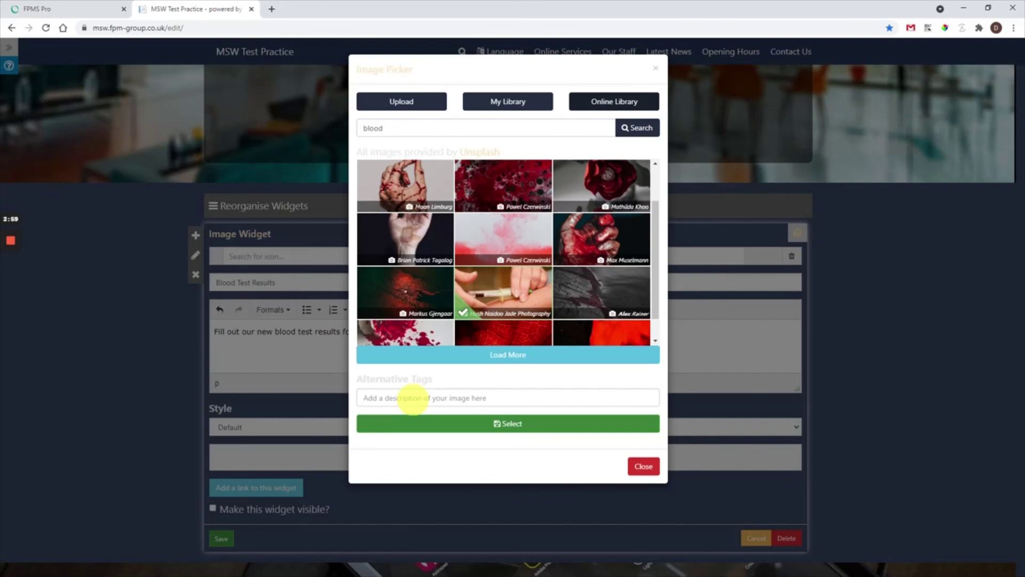
- Describe the chosen photo with the alternative tag "blood test results" and insert it into the widget
click(413, 398)
text(blood test results)
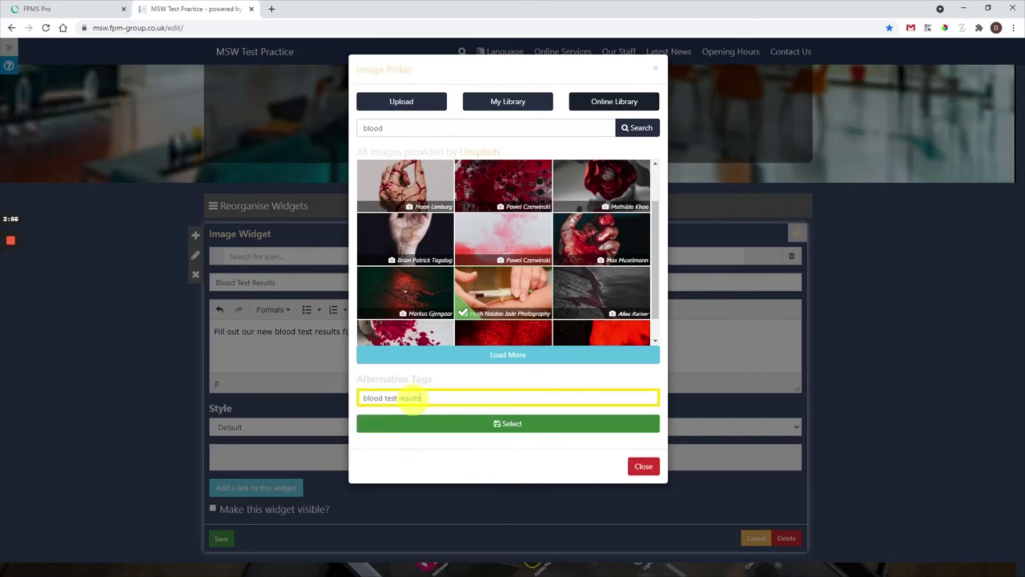
key(Return)
click(479, 425)
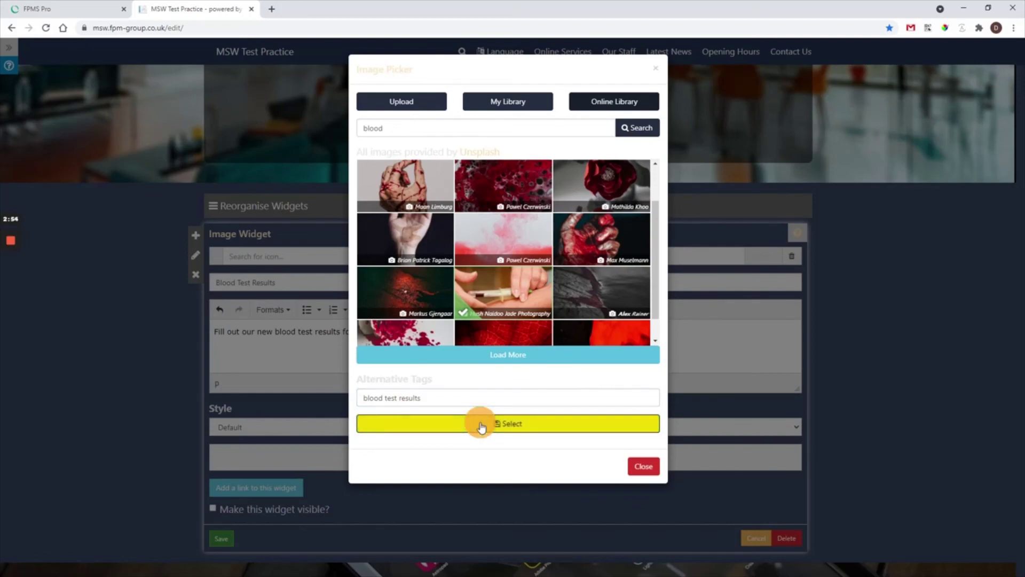
- Link the image widget to the existing "Blood Test Results" page and save the link
scroll(186, 350, down, 1)
scroll(186, 349, down, 6)
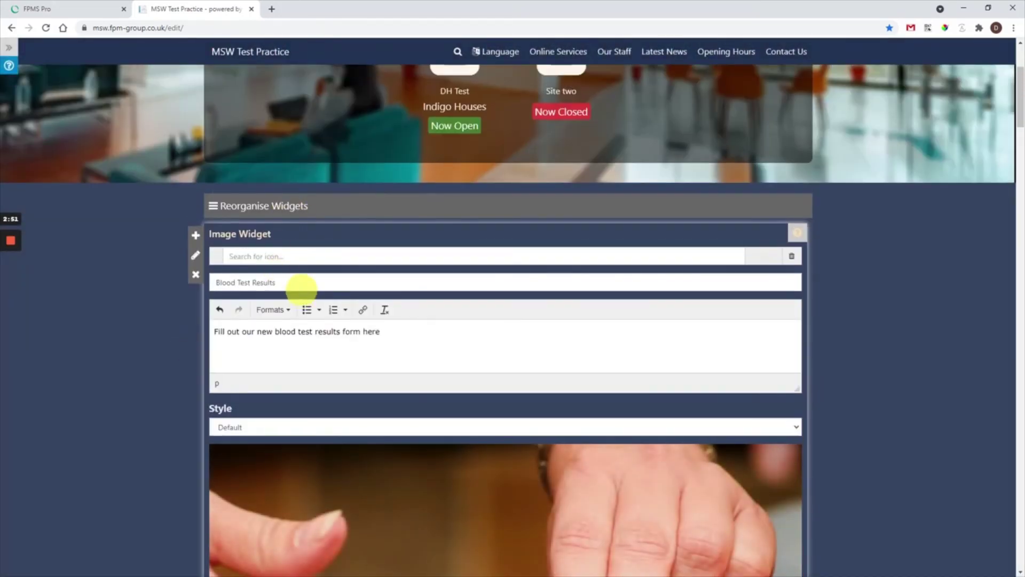
scroll(270, 332, down, 6)
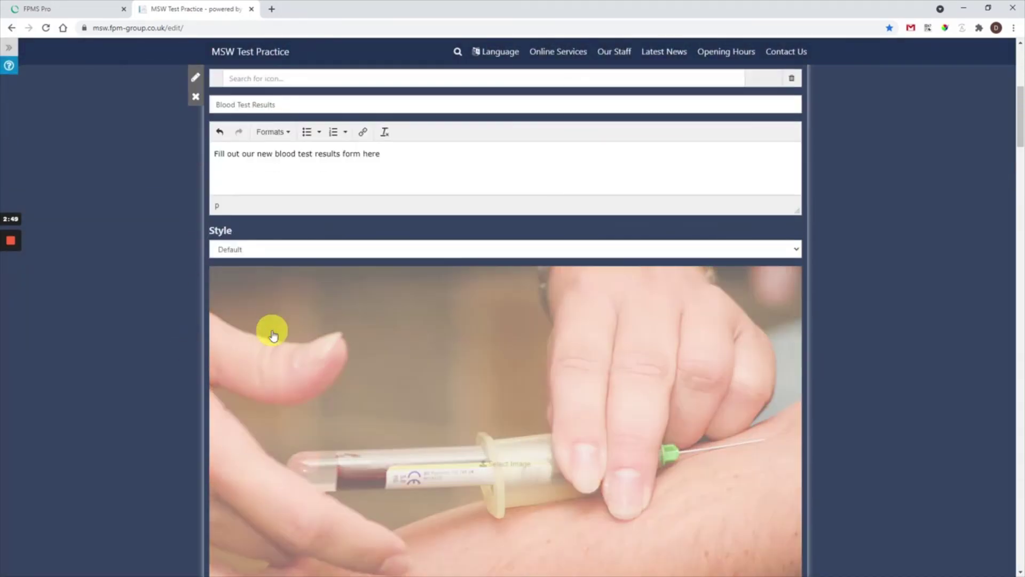
scroll(266, 283, down, 3)
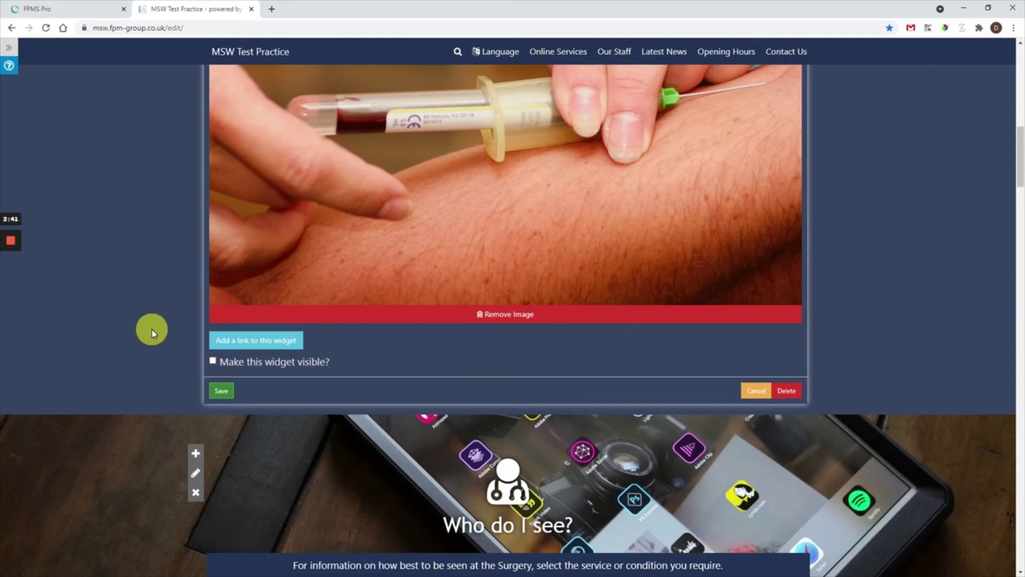
click(258, 344)
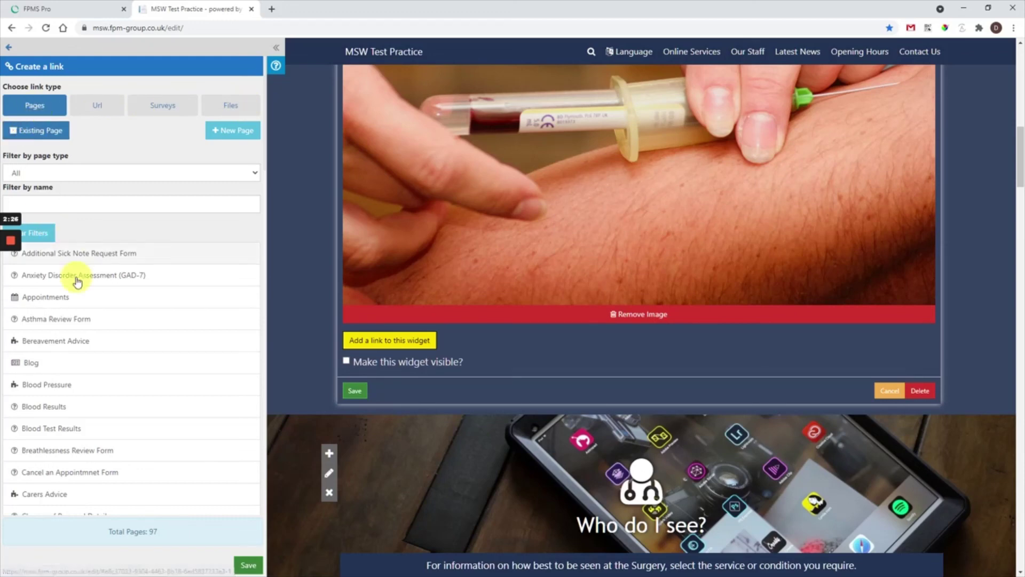
scroll(81, 275, down, 7)
scroll(97, 306, down, 4)
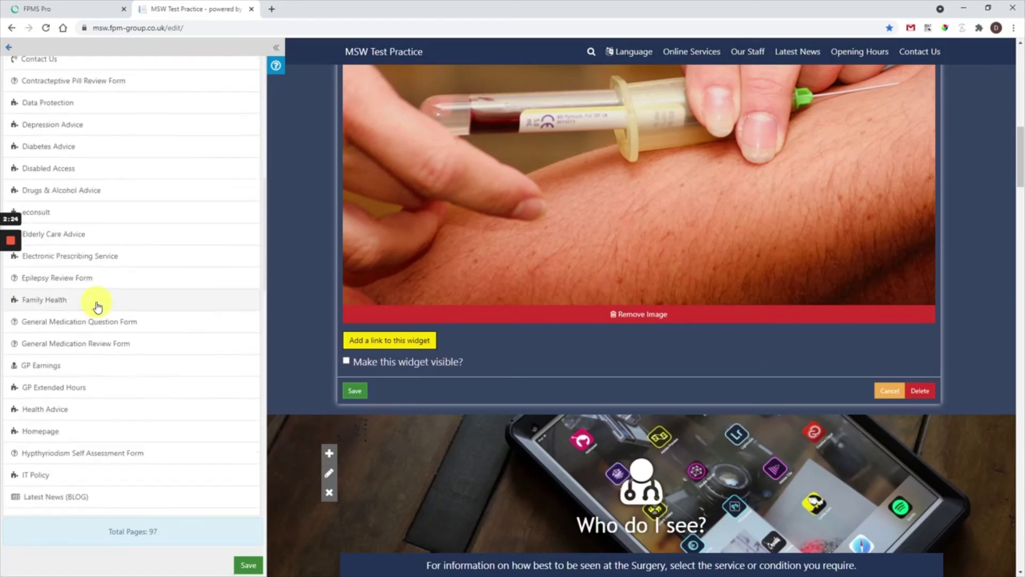
scroll(96, 299, up, 10)
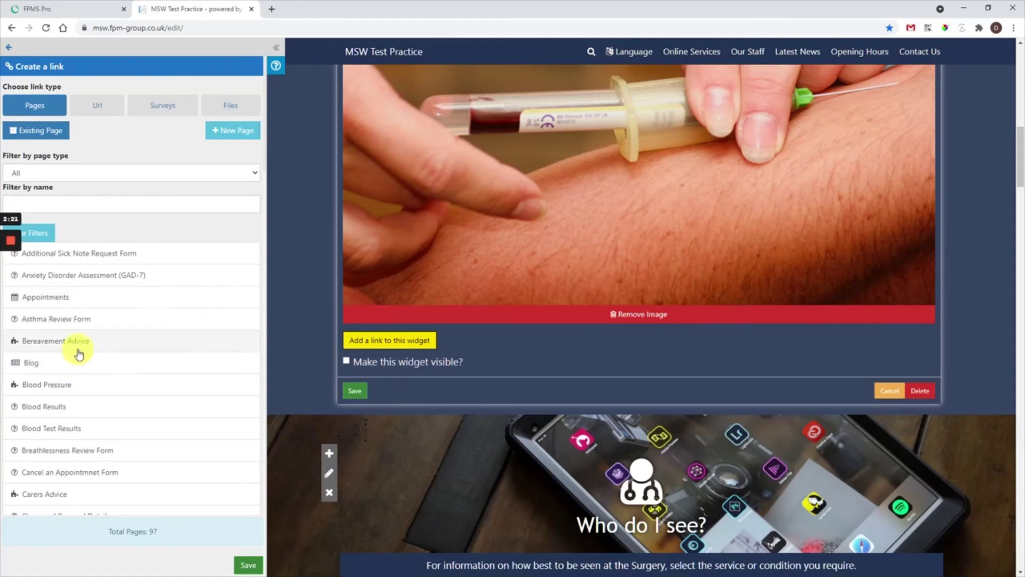
click(47, 433)
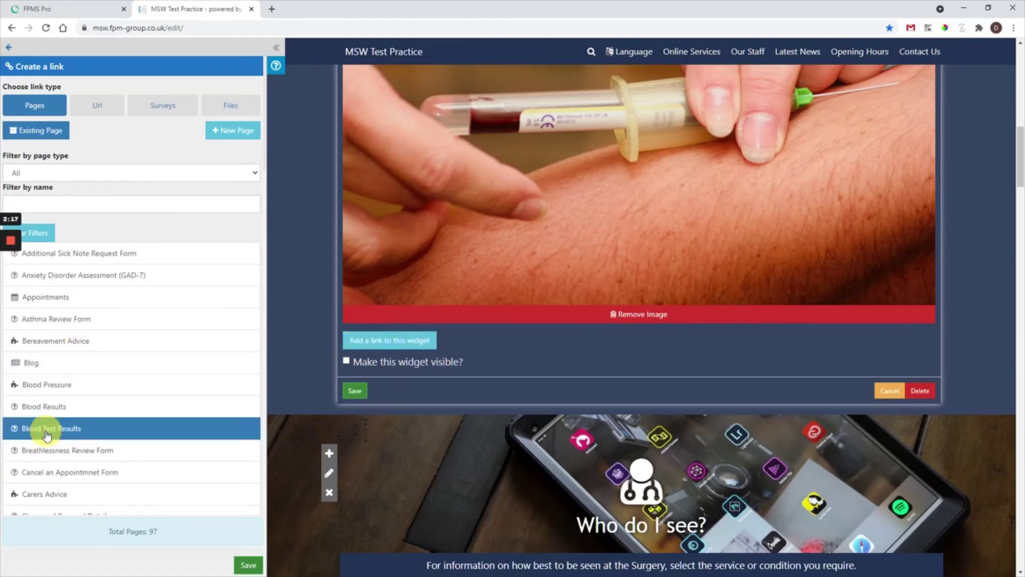
click(249, 564)
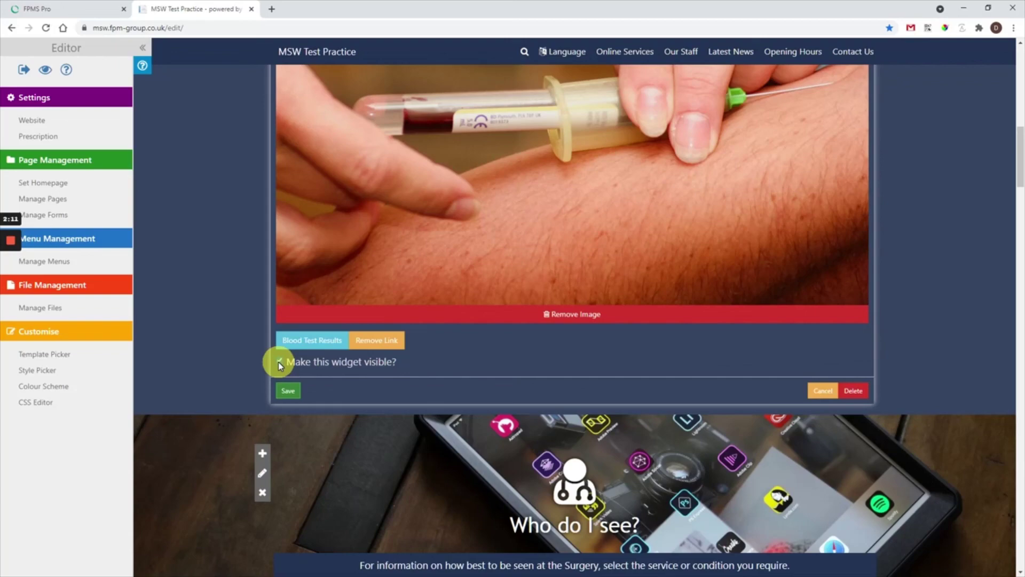
- Make the widget visible and save it, then test its link from the homepage
click(288, 394)
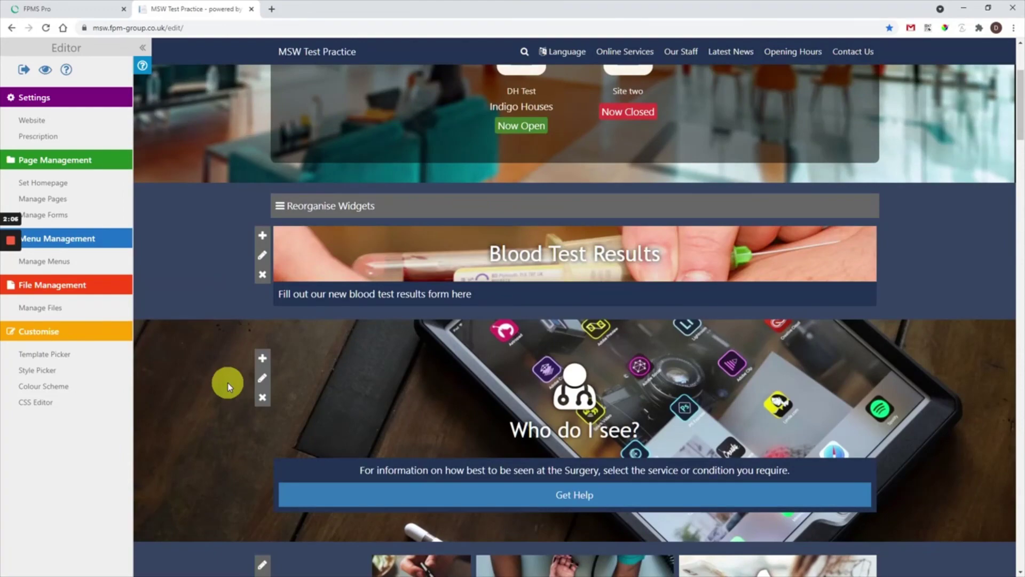
scroll(227, 380, up, 3)
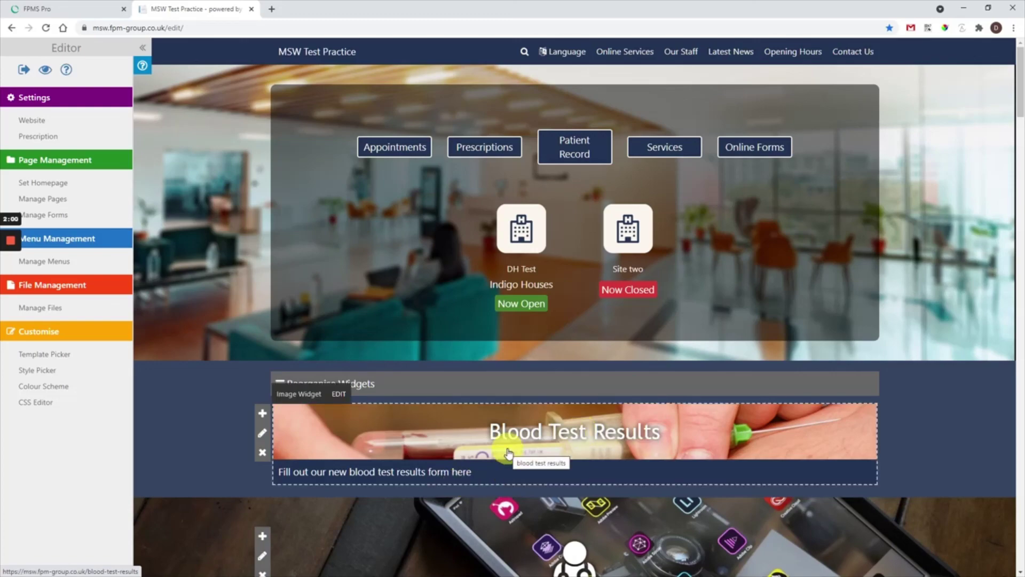
click(539, 435)
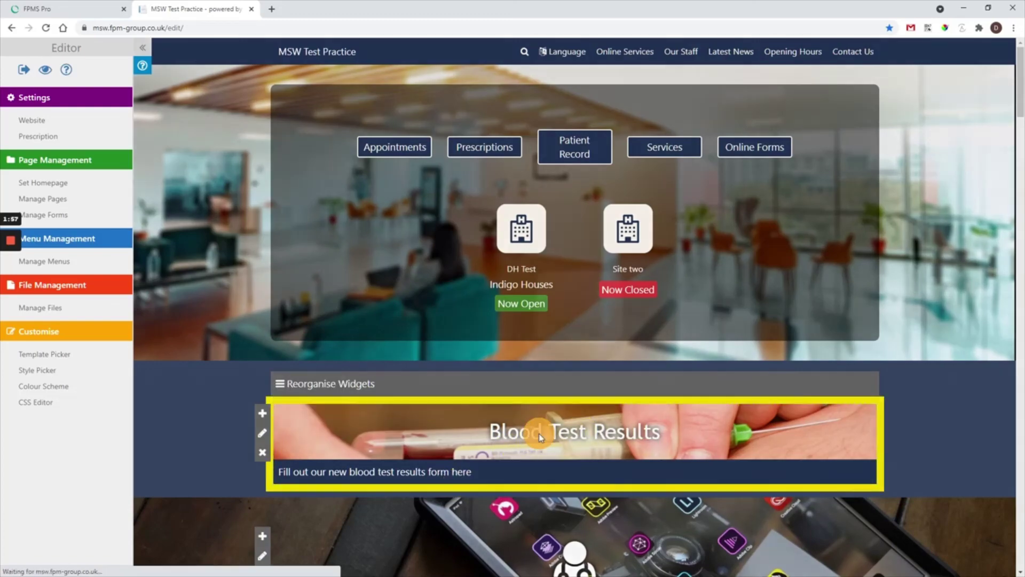